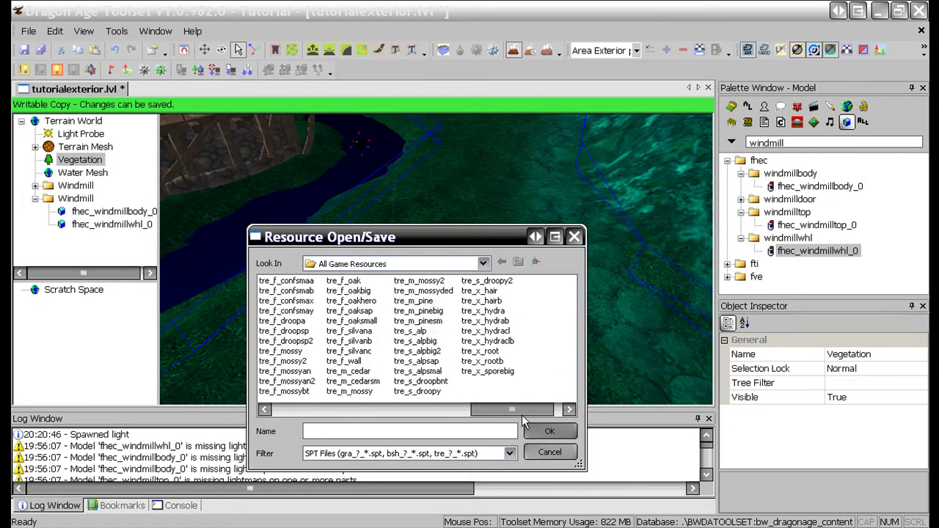
# Add the tre_f_silvana tree to the level's vegetation and choose it as the object for the Scatter brush.
pyautogui.doubleClick(432, 336)
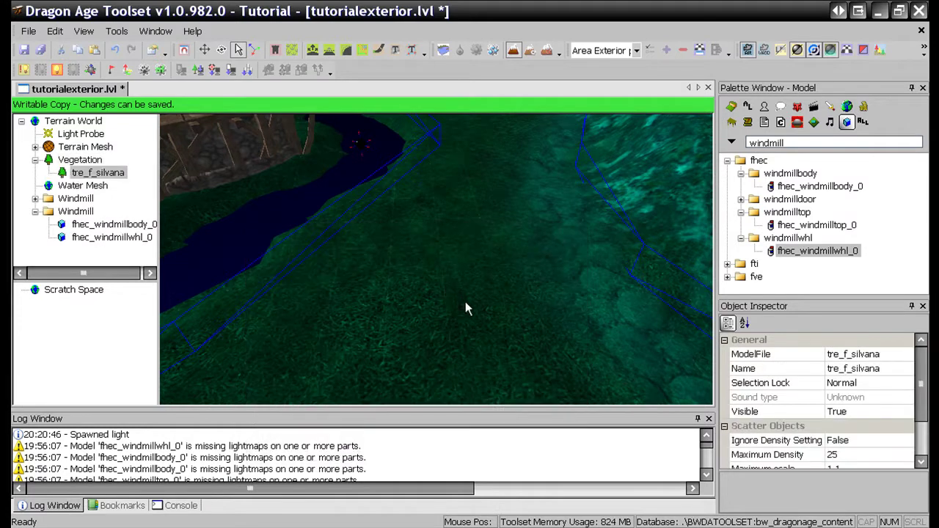
pyautogui.moveTo(465, 302); pyautogui.dragTo(443, 299, button='middle')
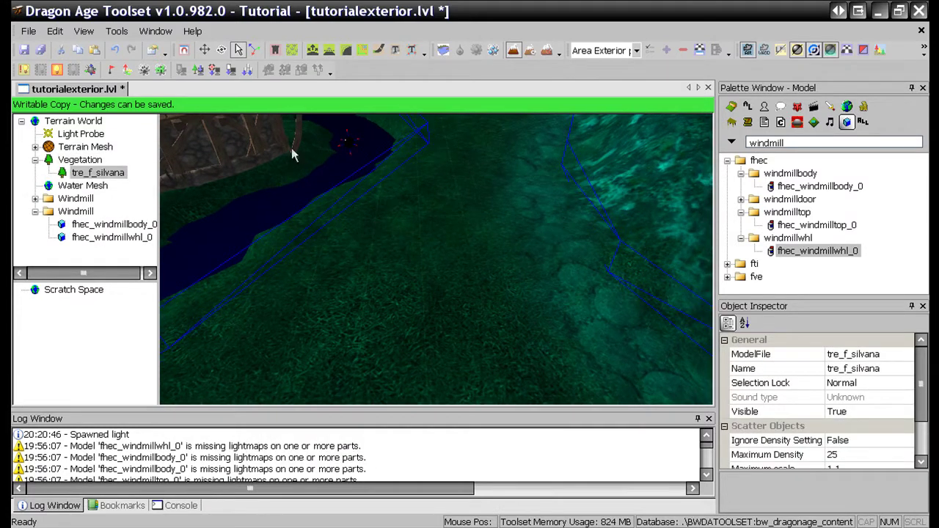
pyautogui.click(292, 50)
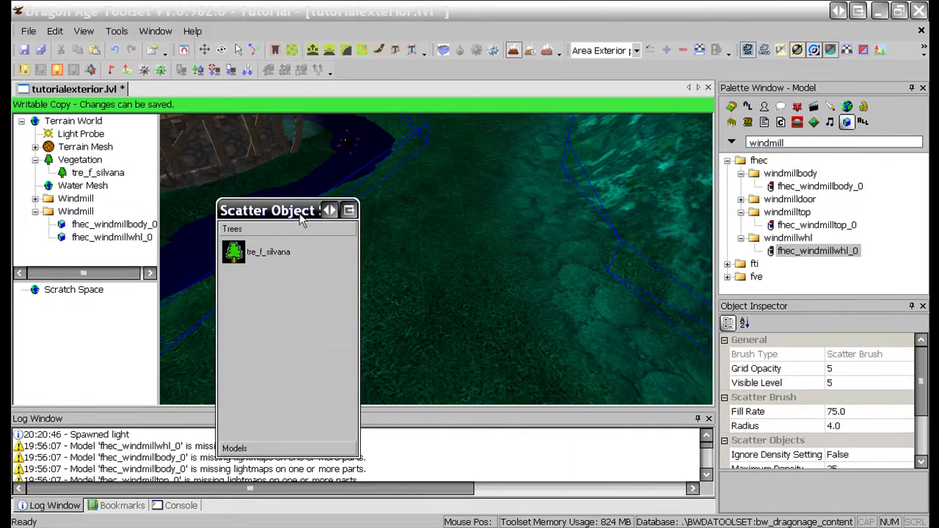
pyautogui.moveTo(298, 216); pyautogui.dragTo(274, 205)
pyautogui.click(260, 248)
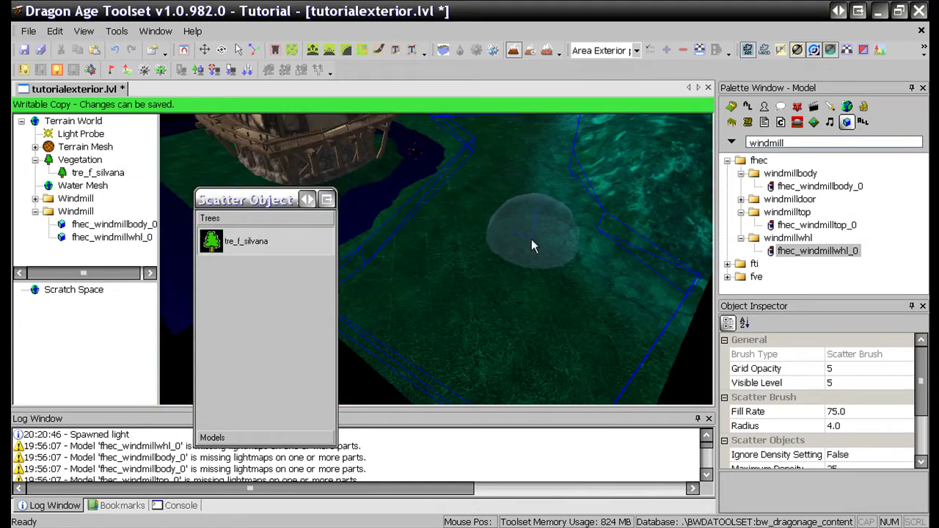
# Scatter a few tre_f_silvana trees close together on the grass near the windmill and river.
pyautogui.scroll(5, 436, 298)
pyautogui.click(448, 269)
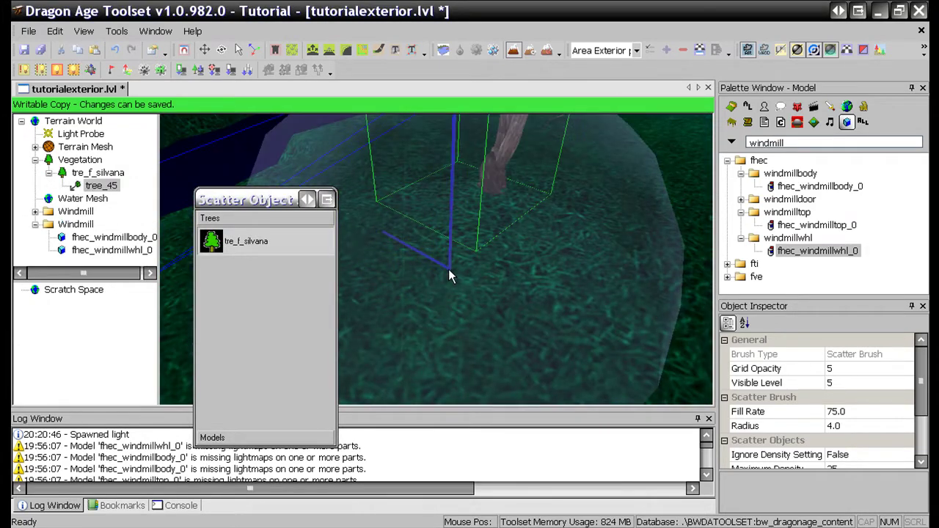
pyautogui.scroll(-3, 452, 270)
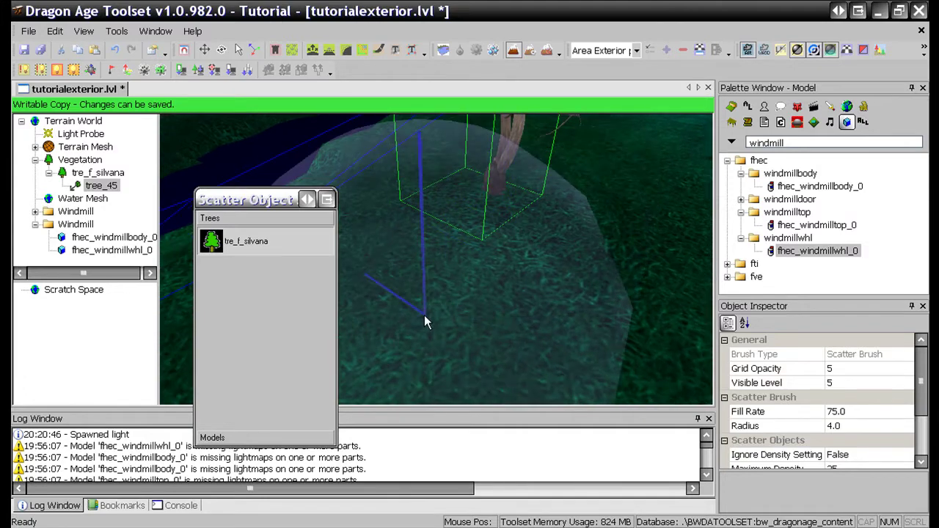
pyautogui.click(424, 315)
pyautogui.click(480, 323)
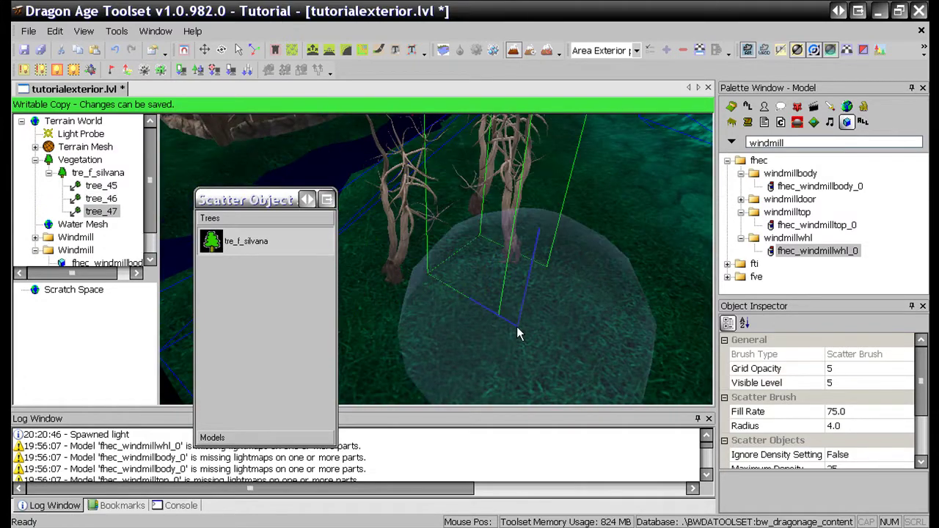
# Examine the scattered trees from nearer and farther away and review the SpeedTree rendering distance options.
pyautogui.scroll(-4, 481, 312)
pyautogui.moveTo(483, 297)
pyautogui.mouseDown(button='middle')
pyautogui.moveTo(466, 301)
pyautogui.moveTo(496, 298)
pyautogui.mouseUp(button='middle')
pyautogui.scroll(3, 463, 298)
pyautogui.scroll(-2, 463, 297)
pyautogui.scroll(2, 464, 301)
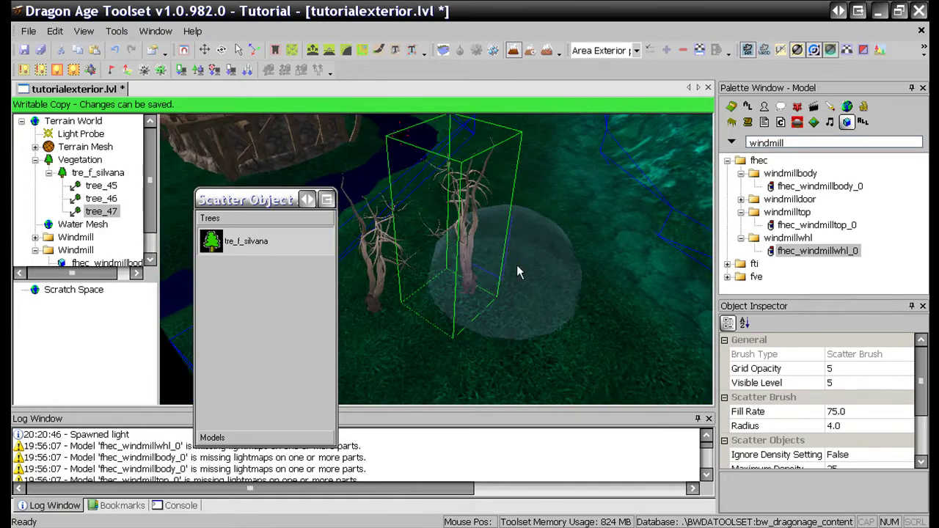
pyautogui.click(925, 50)
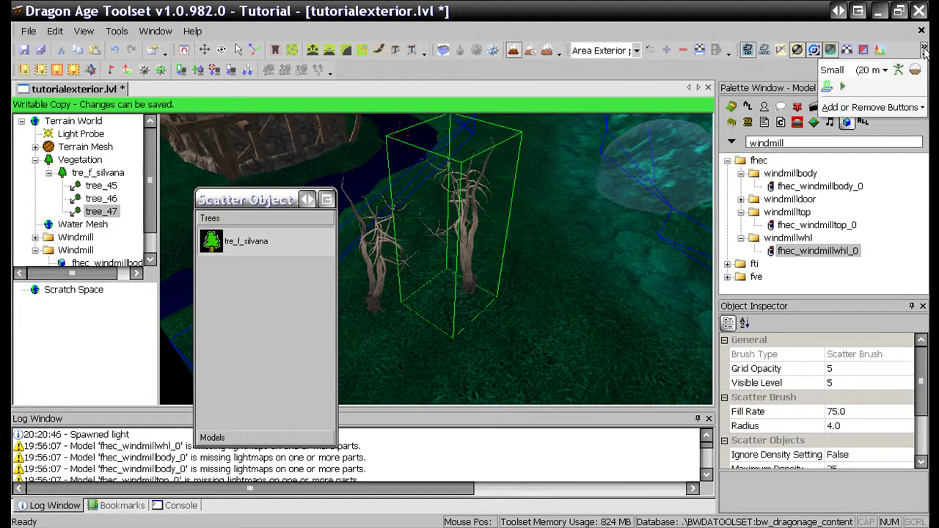
pyautogui.click(887, 71)
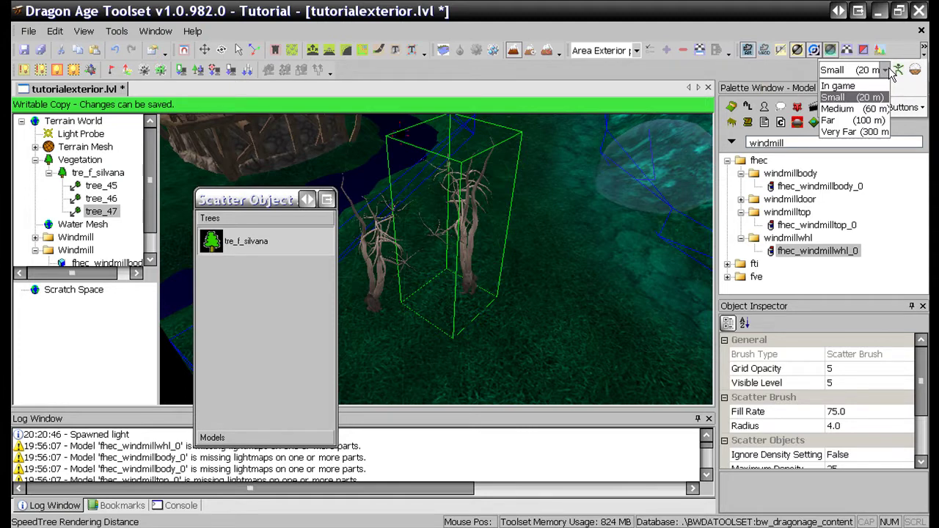
pyautogui.click(756, 9)
pyautogui.moveTo(585, 303); pyautogui.dragTo(563, 269, button='middle')
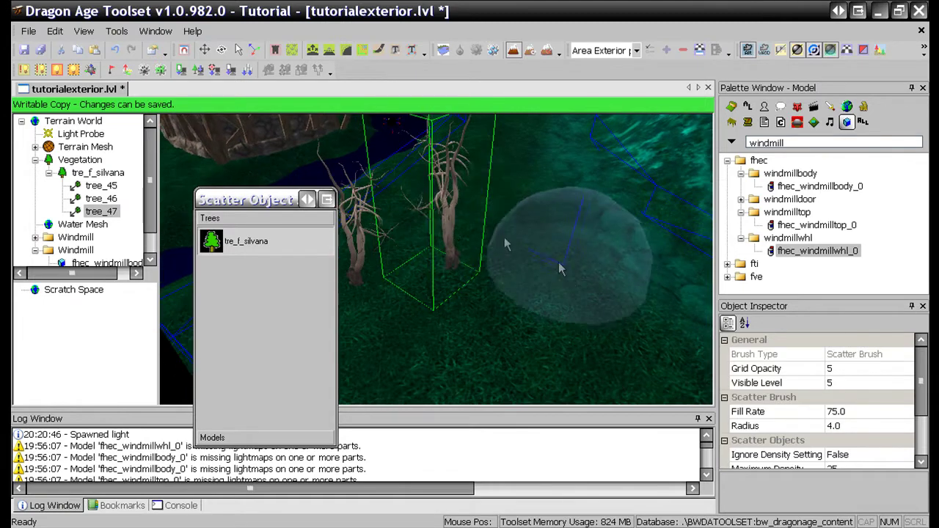
# Add the gra_c_gmed1 grass to the level's vegetation and choose it as the object for the Scatter brush.
pyautogui.click(48, 172)
pyautogui.rightClick(81, 160)
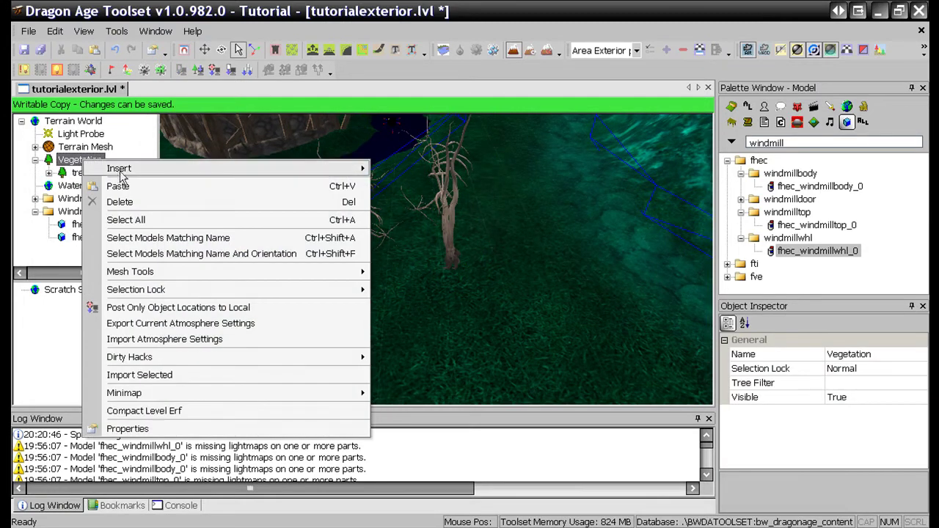
pyautogui.moveTo(121, 176)
pyautogui.click(471, 266)
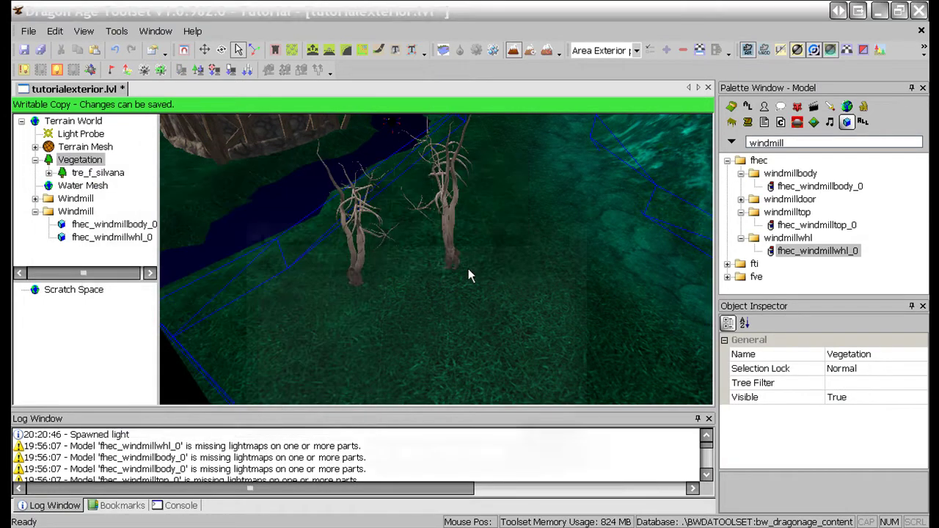
pyautogui.moveTo(298, 411); pyautogui.dragTo(318, 415)
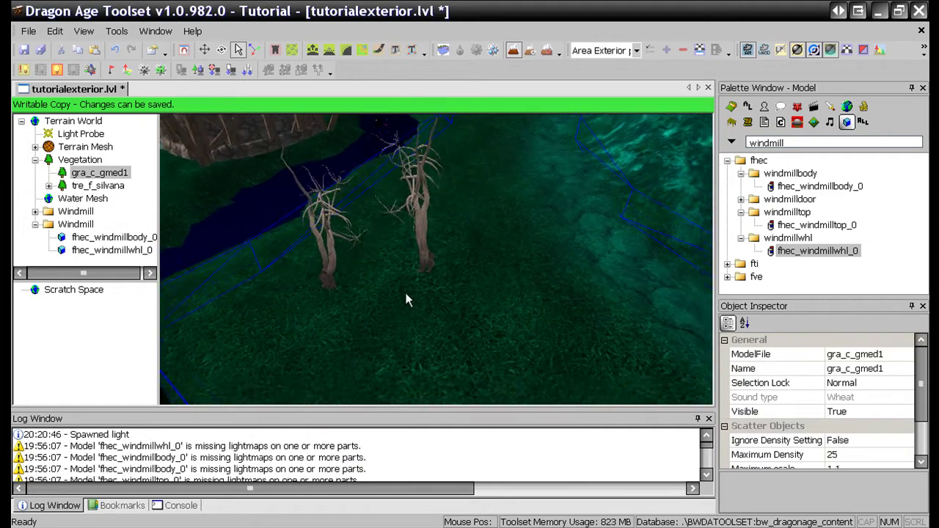
pyautogui.click(292, 49)
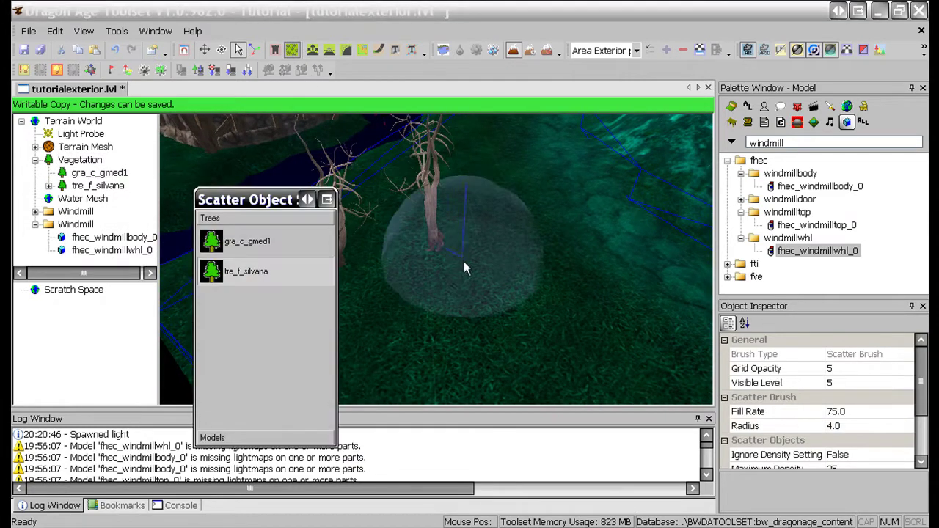
pyautogui.click(252, 241)
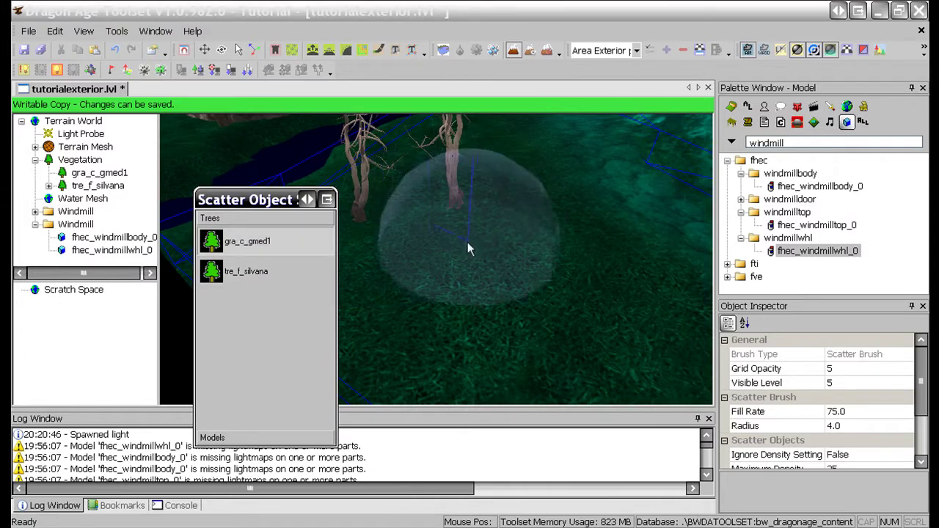
# Set Orient On Terrain Surface to True for the gra_c_gmed1 scatter object.
pyautogui.click(488, 257)
pyautogui.scroll(-2, 492, 259)
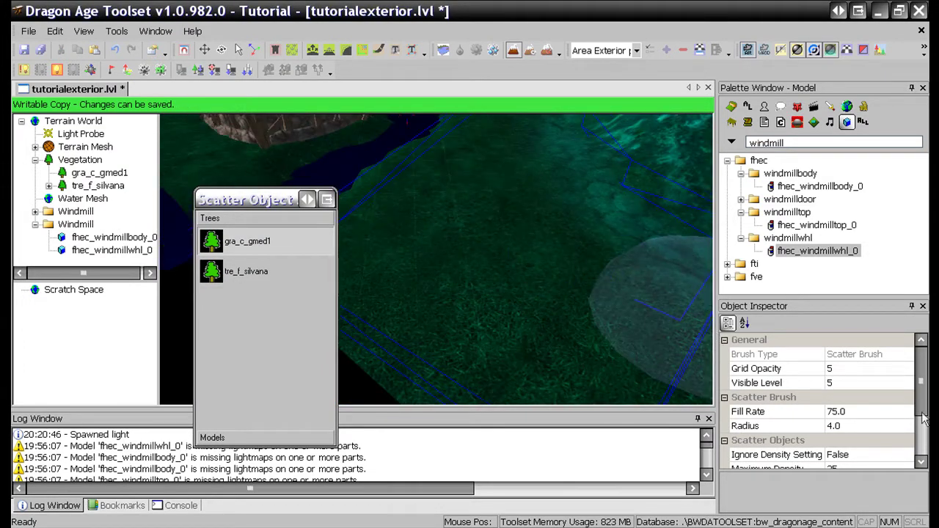
pyautogui.moveTo(923, 405); pyautogui.dragTo(924, 455)
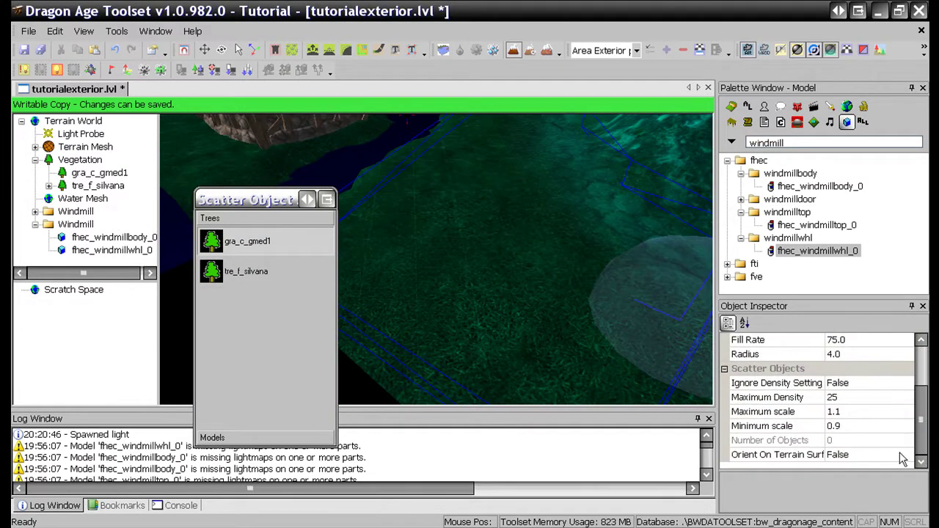
pyautogui.click(903, 459)
pyautogui.click(908, 455)
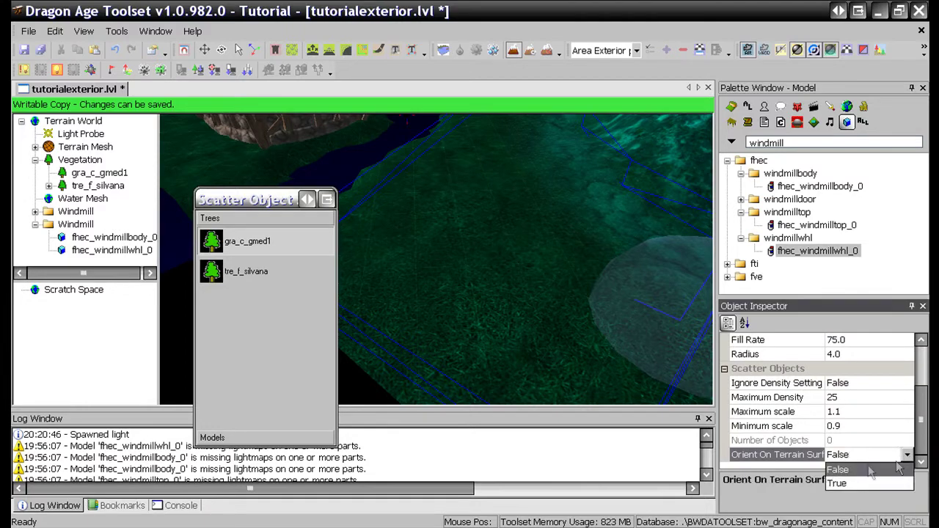
pyautogui.click(838, 484)
# Scatter gra_c_gmed1 grass clumps over the open ground in front of the trees.
pyautogui.click(482, 283)
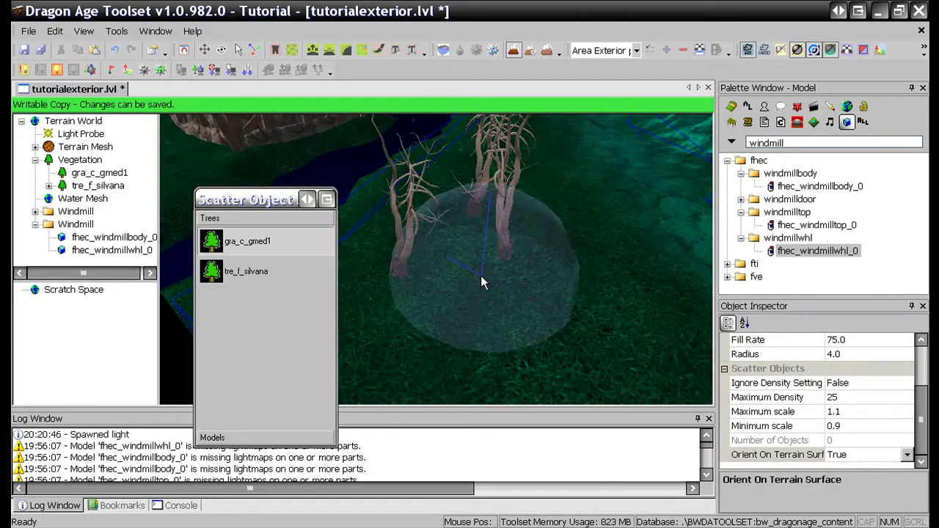
pyautogui.scroll(4, 488, 279)
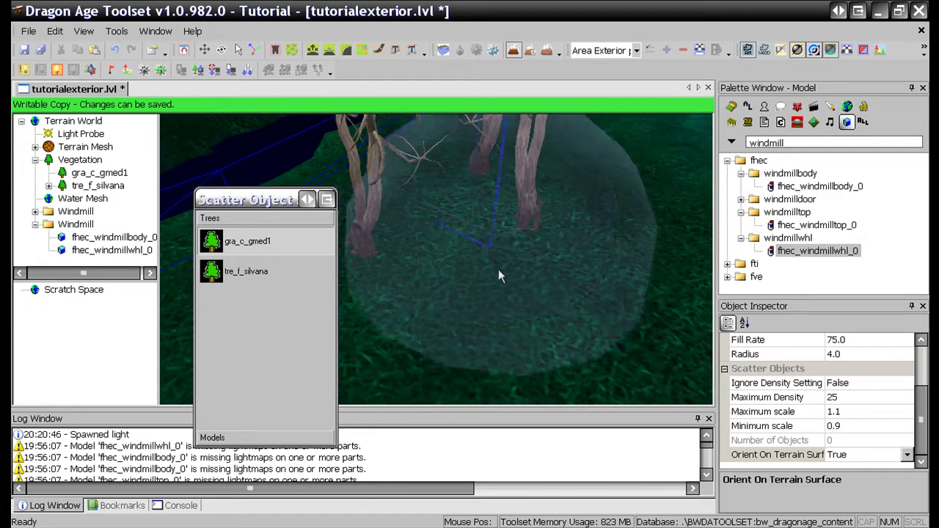
pyautogui.scroll(3, 498, 275)
pyautogui.click(510, 253)
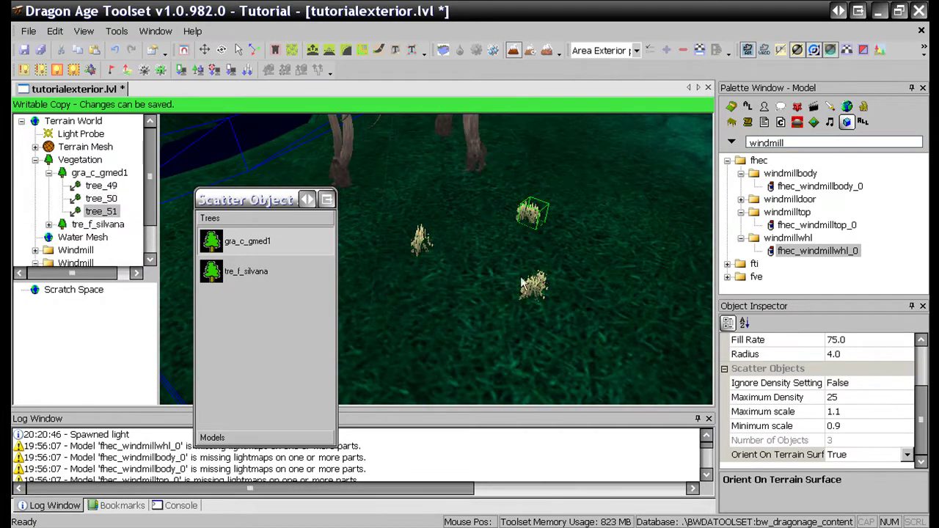
pyautogui.click(521, 282)
pyautogui.scroll(-3, 536, 294)
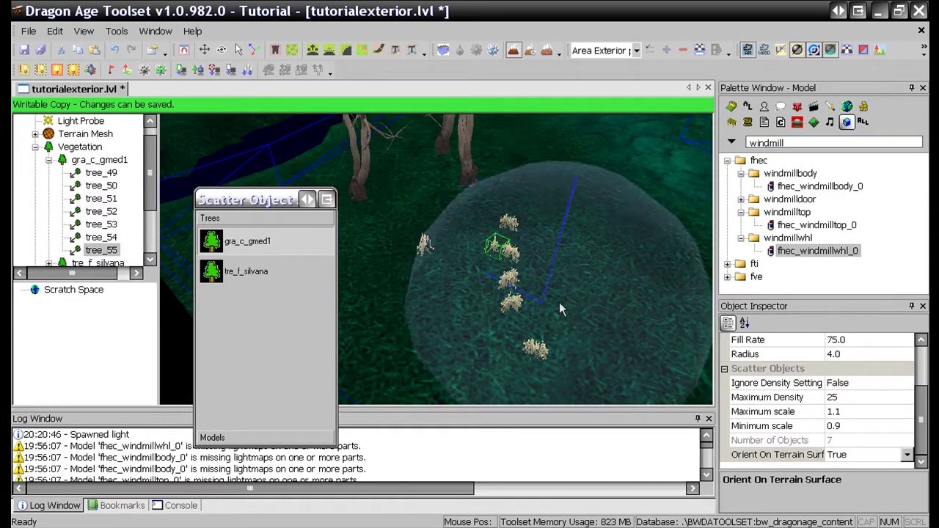
pyautogui.moveTo(560, 303)
pyautogui.mouseDown()
pyautogui.moveTo(577, 277)
pyautogui.moveTo(563, 230)
pyautogui.moveTo(585, 194)
pyautogui.moveTo(552, 251)
pyautogui.moveTo(573, 243)
pyautogui.moveTo(702, 347)
pyautogui.mouseUp()
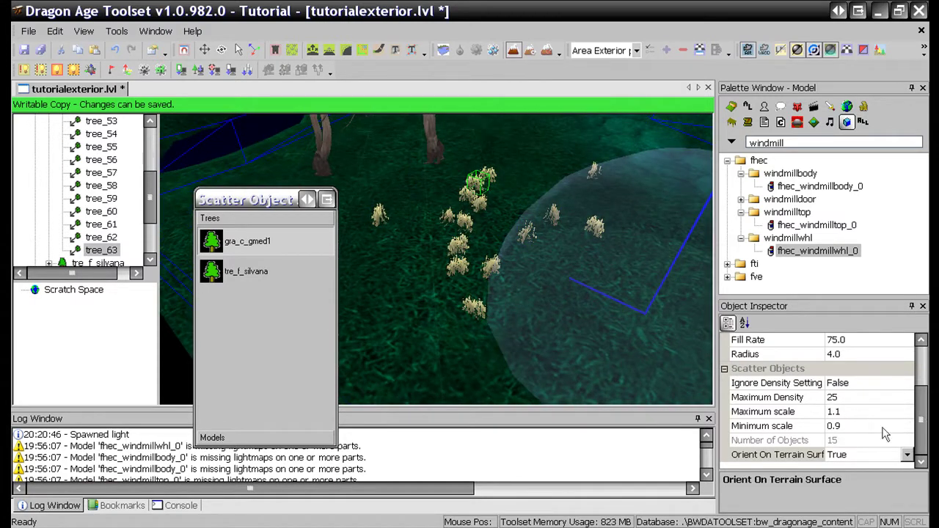
# Scatter several more gra_c_gmed1 clumps farther from the trees, toward the near corner of the terrain.
pyautogui.moveTo(923, 422); pyautogui.dragTo(924, 408)
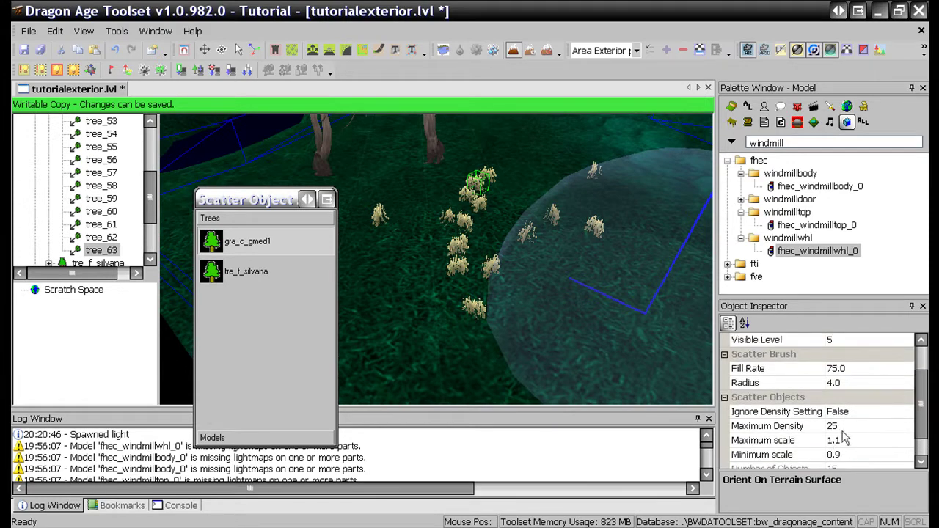
pyautogui.click(464, 320)
pyautogui.scroll(-1, 469, 323)
pyautogui.click(546, 318)
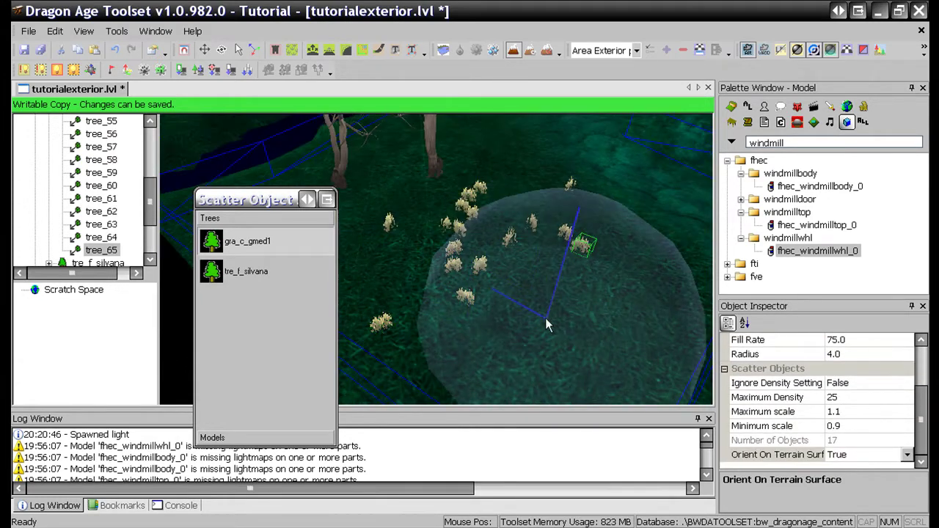
pyautogui.click(552, 336)
pyautogui.scroll(-2, 537, 314)
pyautogui.click(506, 308)
pyautogui.click(520, 323)
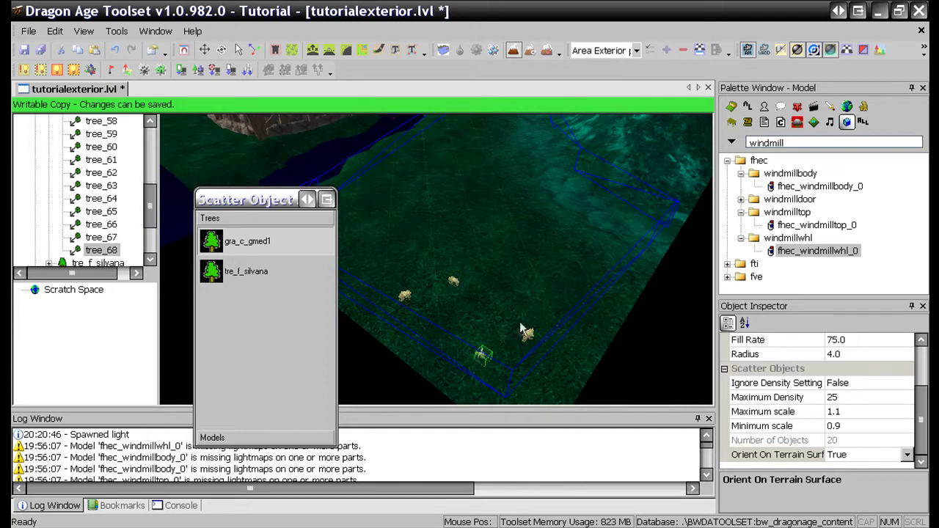
pyautogui.moveTo(498, 294); pyautogui.dragTo(513, 318, button='middle')
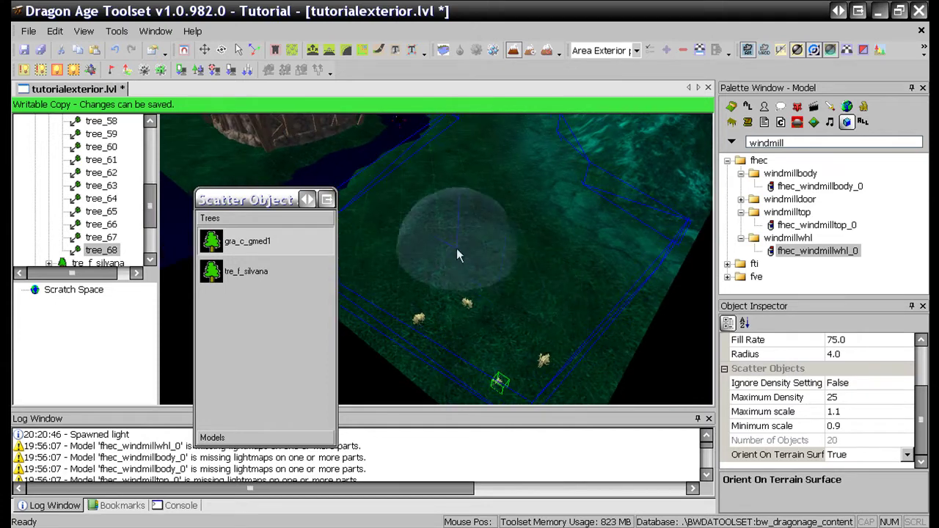
# Leave the Scatter brush and insert a new wind object into the level.
pyautogui.click(239, 50)
pyautogui.rightClick(493, 271)
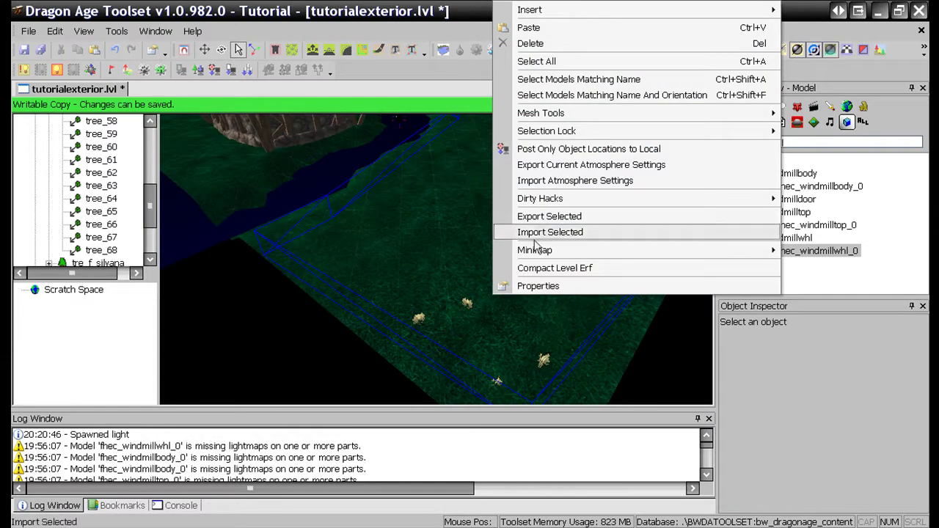
pyautogui.moveTo(530, 10)
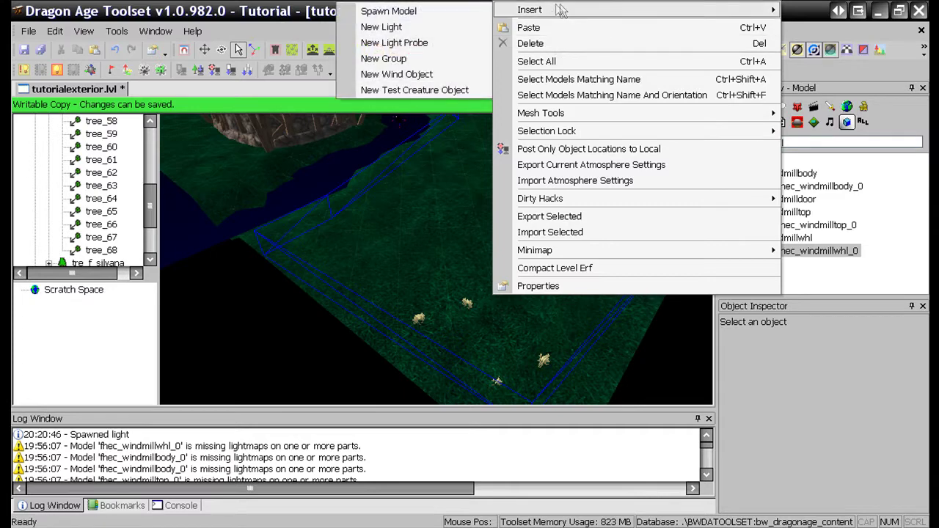
pyautogui.click(449, 75)
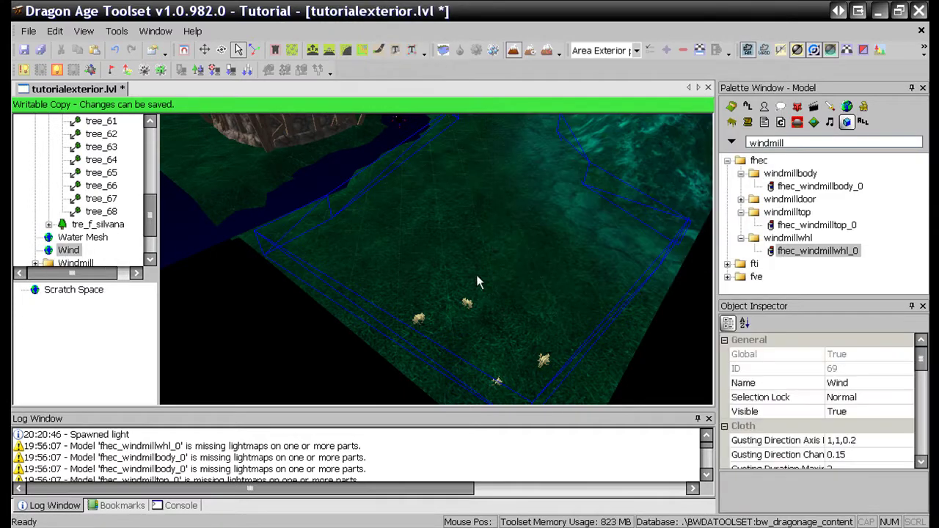
# Move the Wind object from outside the terrain corner onto the grass among the scattered gra_c_gmed1 clumps.
pyautogui.keyDown('ctrl'); pyautogui.moveTo(476, 275); pyautogui.dragTo(432, 301); pyautogui.keyUp('ctrl')
pyautogui.doubleClick(69, 250)
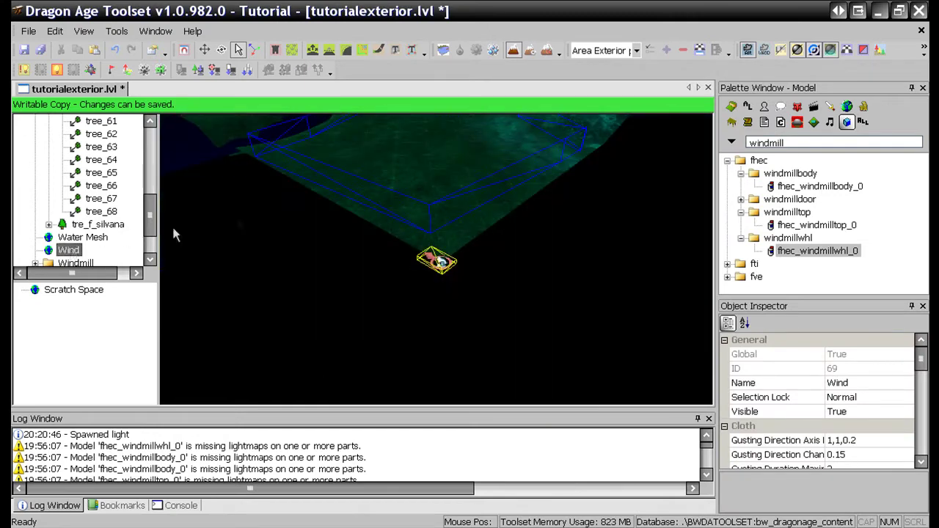
pyautogui.scroll(5, 293, 240)
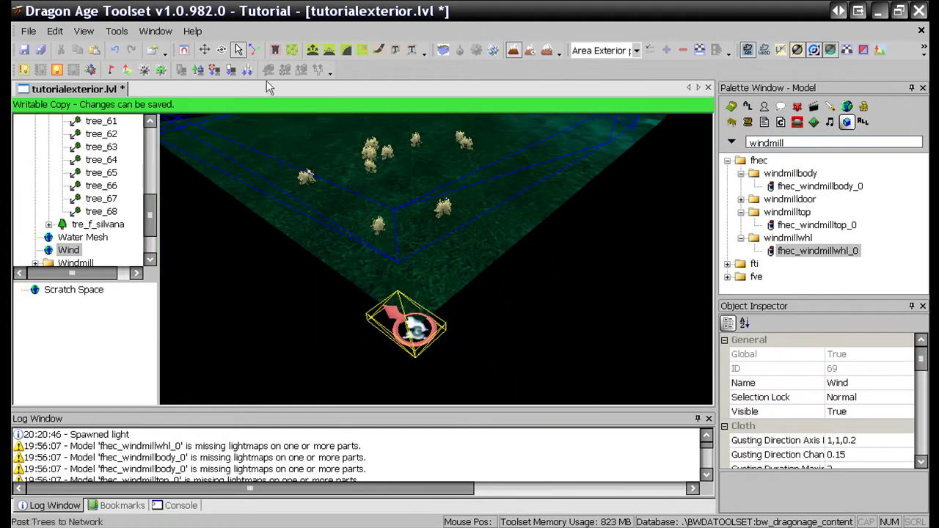
pyautogui.click(204, 49)
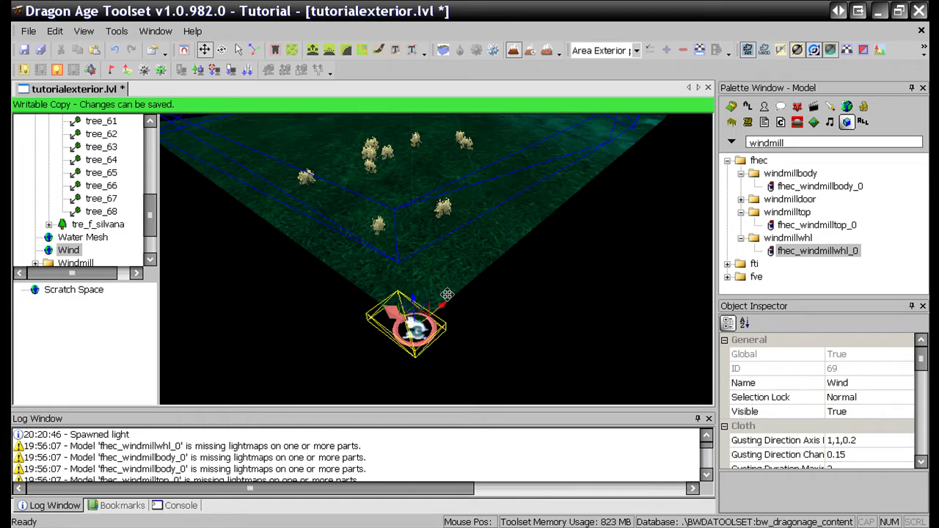
pyautogui.moveTo(448, 295); pyautogui.dragTo(428, 342, button='middle')
pyautogui.moveTo(489, 278); pyautogui.dragTo(418, 355, button='middle')
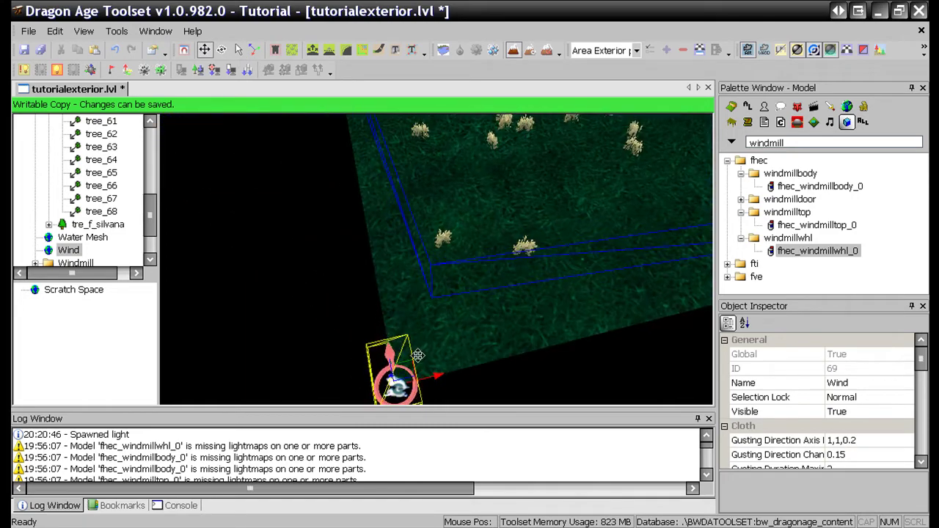
pyautogui.moveTo(418, 355); pyautogui.dragTo(555, 192)
# Rotate the Wind object about a quarter turn counterclockwise, seen from above, to change its arrow's direction.
pyautogui.moveTo(555, 192); pyautogui.dragTo(520, 207, button='middle')
pyautogui.scroll(5, 418, 240)
pyautogui.click(222, 49)
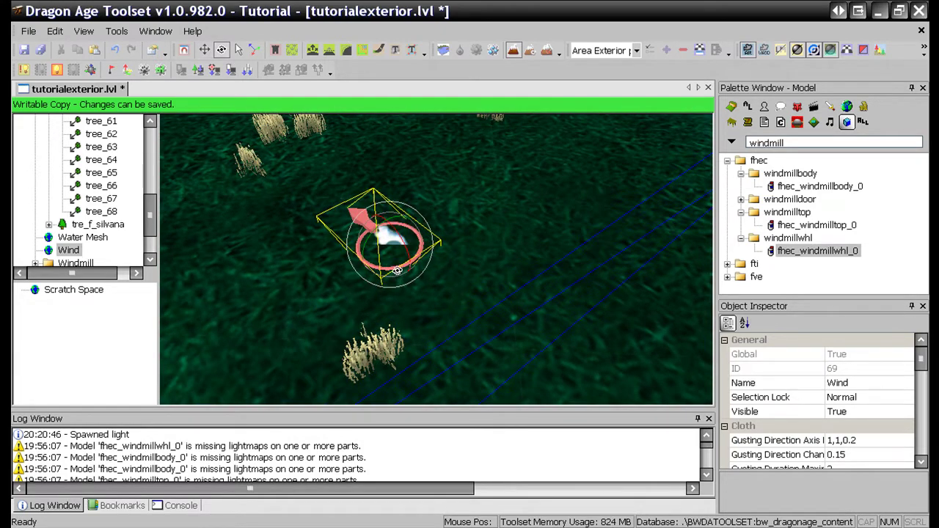
pyautogui.moveTo(376, 266); pyautogui.dragTo(412, 266)
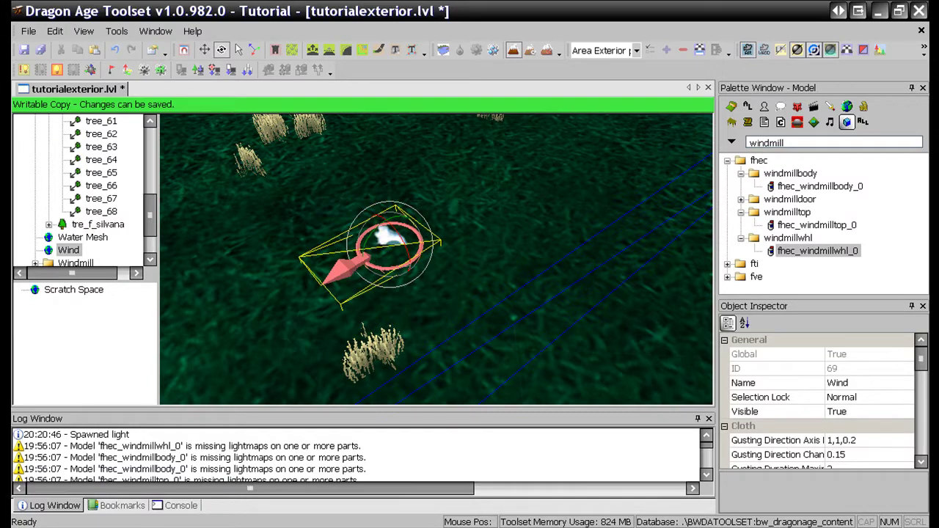
# Place a start point on the open grass between the trees and the rocky strip, beside the outlying grass clump.
pyautogui.scroll(-3, 437, 259)
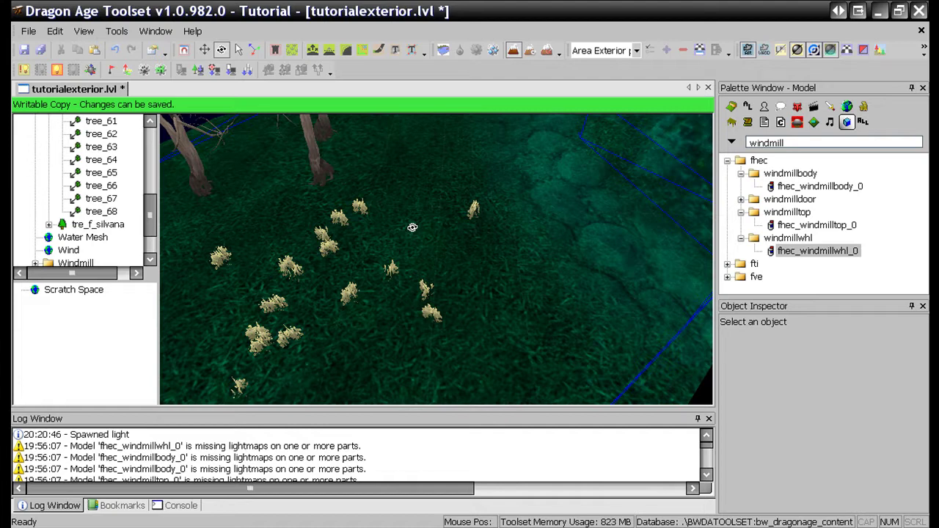
pyautogui.scroll(-2, 396, 235)
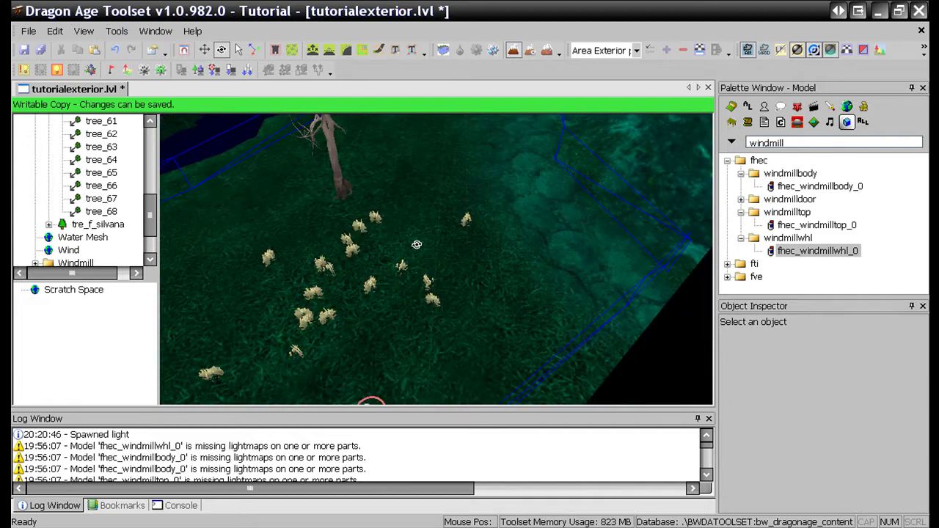
pyautogui.moveTo(371, 403); pyautogui.dragTo(447, 397, button='middle')
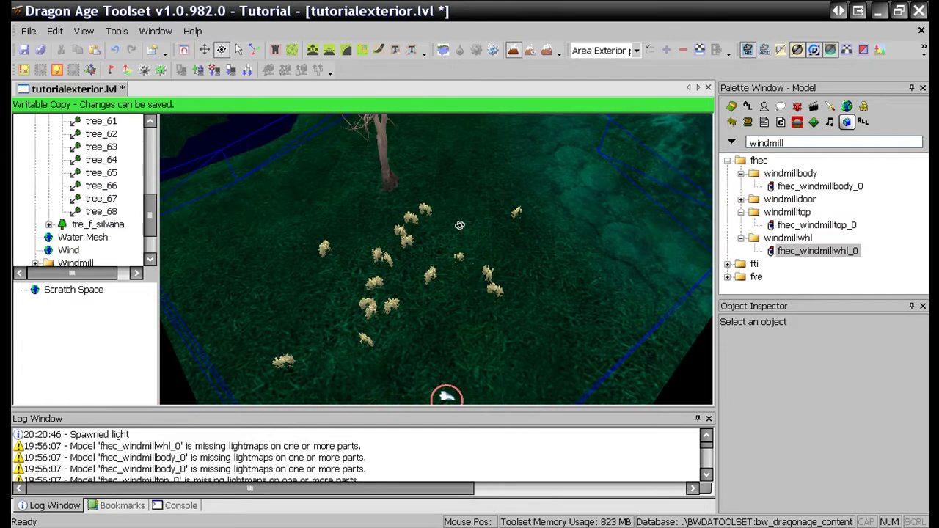
pyautogui.click(112, 71)
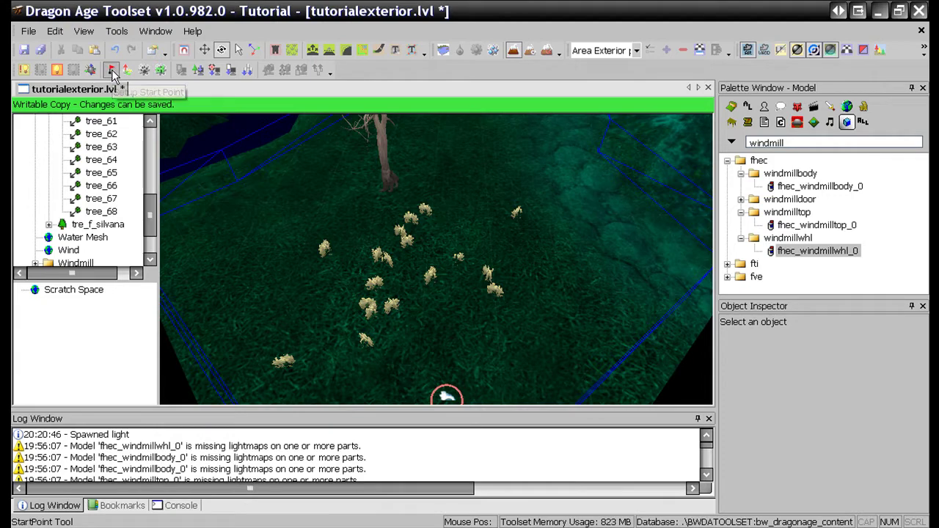
pyautogui.moveTo(445, 220); pyautogui.dragTo(427, 283, button='middle')
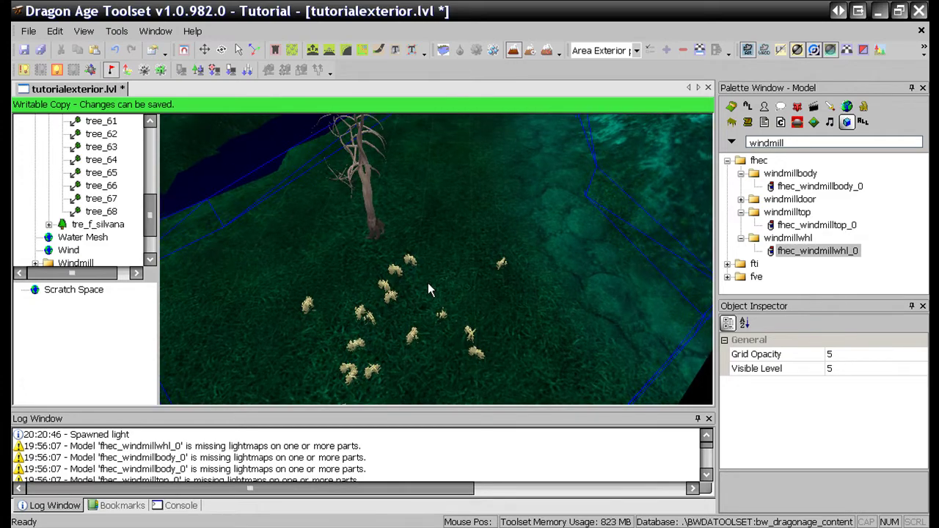
pyautogui.scroll(-2, 428, 283)
pyautogui.moveTo(459, 254); pyautogui.dragTo(447, 285, button='middle')
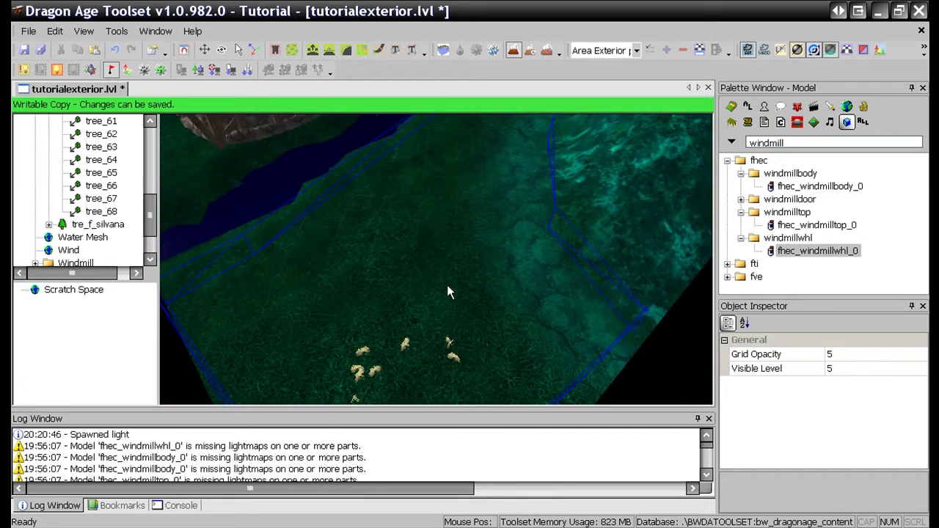
pyautogui.scroll(2, 449, 292)
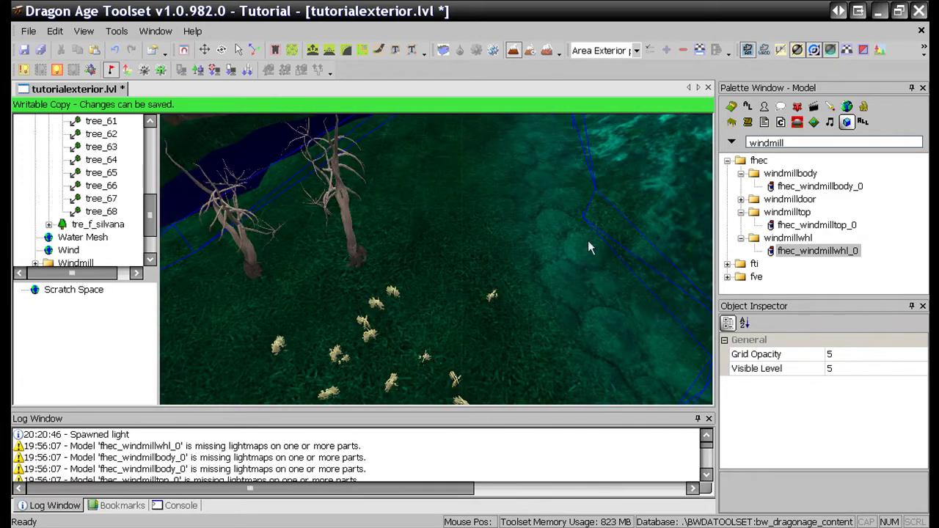
pyautogui.click(475, 285)
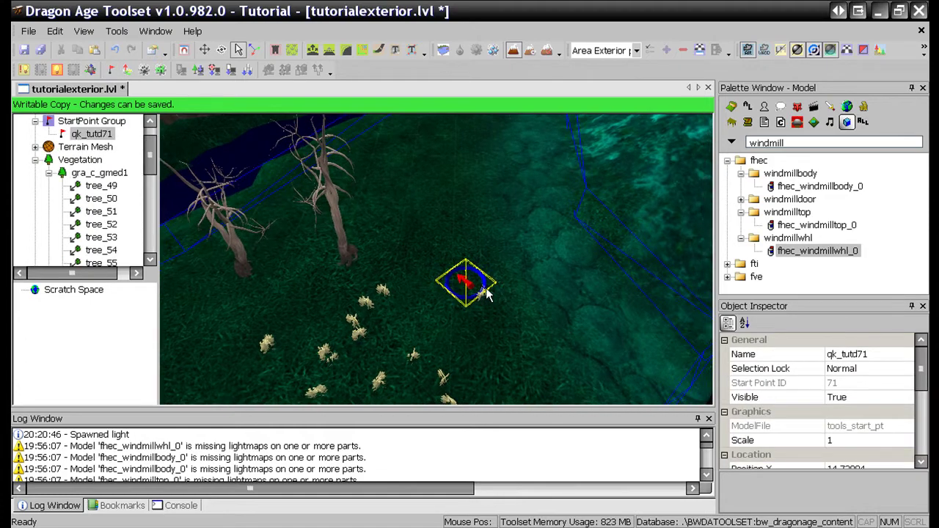
# Copy the new start point's name, qk_tutd71, from its properties.
pyautogui.moveTo(487, 293); pyautogui.dragTo(470, 290, button='middle')
pyautogui.scroll(2, 470, 290)
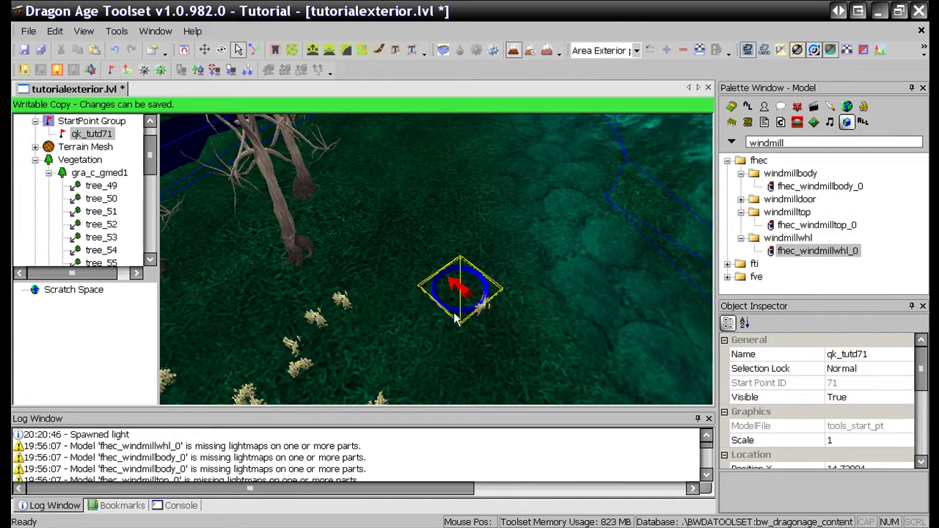
pyautogui.moveTo(455, 318); pyautogui.dragTo(433, 290, button='middle')
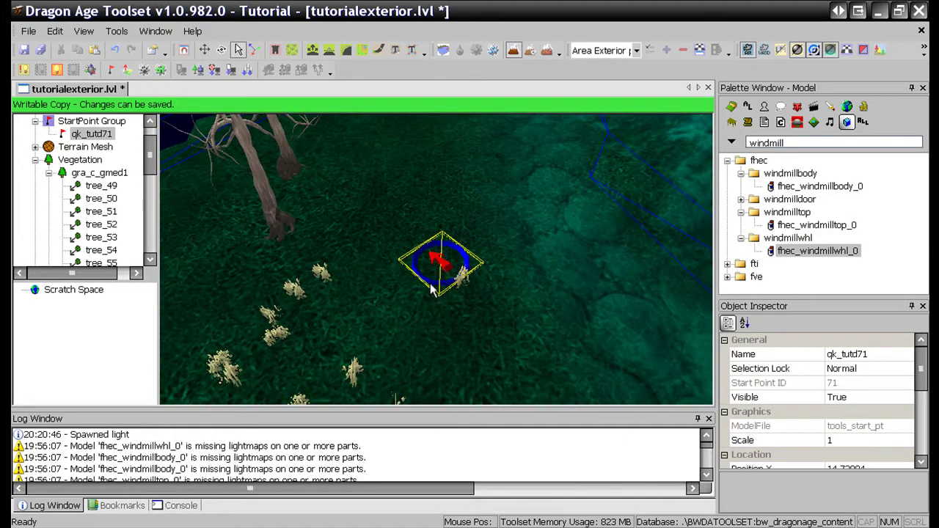
pyautogui.click(879, 355)
pyautogui.moveTo(878, 355); pyautogui.dragTo(806, 355)
pyautogui.hotkey('ctrl', 'c')
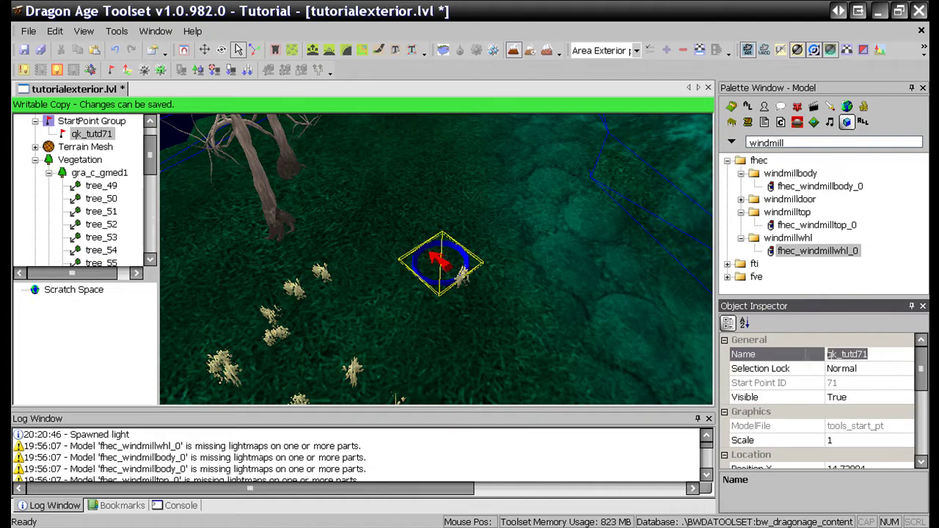
pyautogui.rightClick(746, 349)
pyautogui.click(796, 397)
# Open the area properties and paste the copied name, qk_tutd71, as the Start Point Name.
pyautogui.click(650, 51)
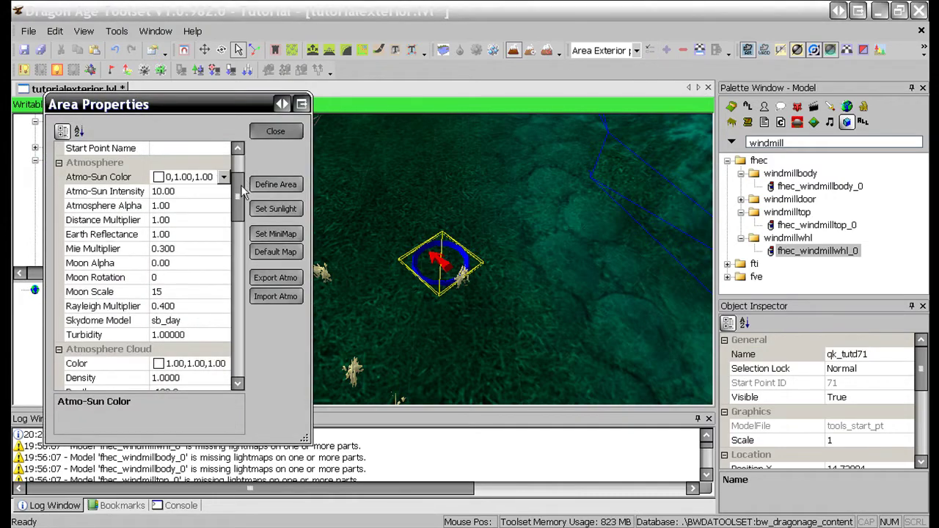
pyautogui.moveTo(243, 191); pyautogui.dragTo(247, 173)
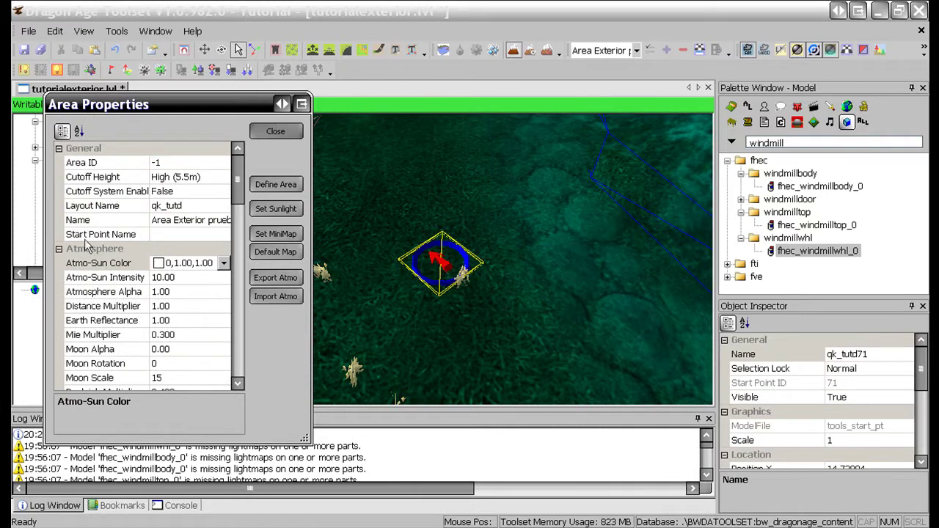
pyautogui.click(175, 234)
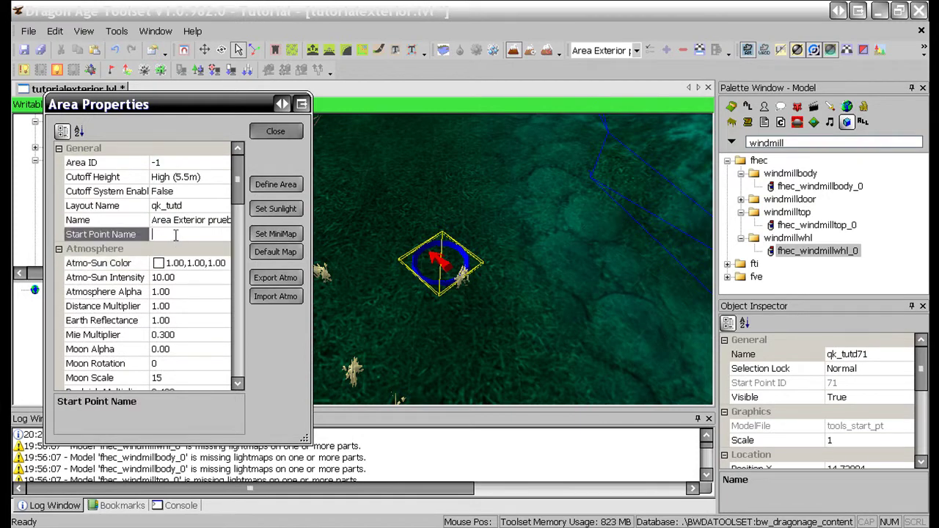
pyautogui.hotkey('ctrl', 'v')
# Set the area's Atmosphere Fog Intensity to 0.0033.
pyautogui.moveTo(241, 181); pyautogui.dragTo(242, 230)
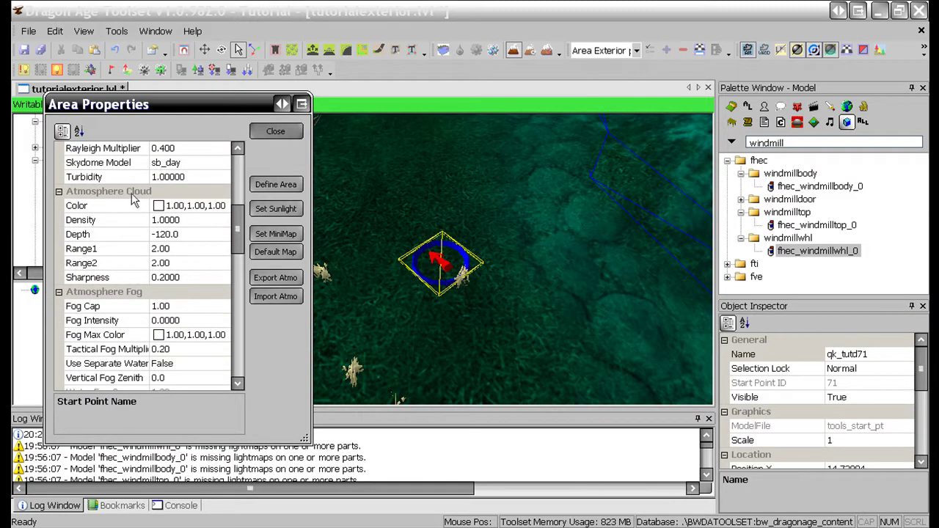
pyautogui.moveTo(242, 236); pyautogui.dragTo(243, 253)
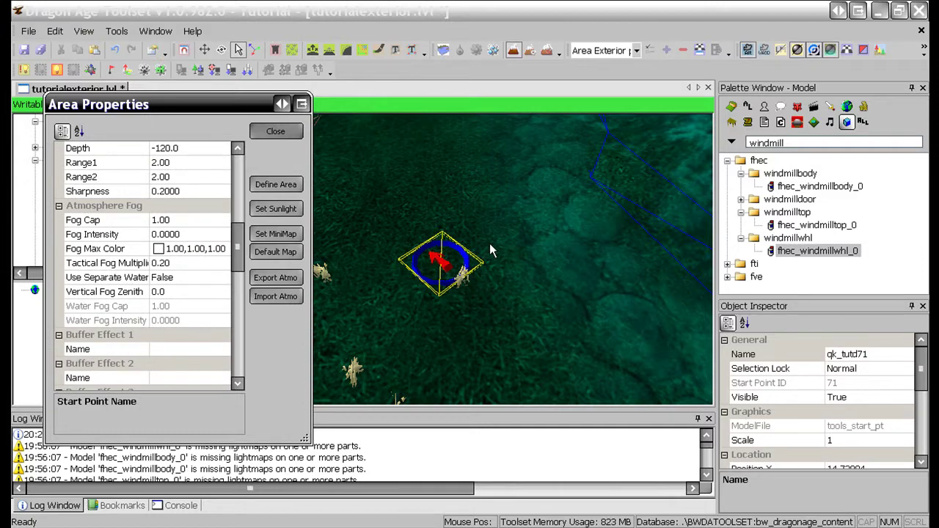
pyautogui.moveTo(490, 244); pyautogui.dragTo(366, 195, button='middle')
pyautogui.click(204, 235)
pyautogui.moveTo(192, 234); pyautogui.dragTo(205, 237)
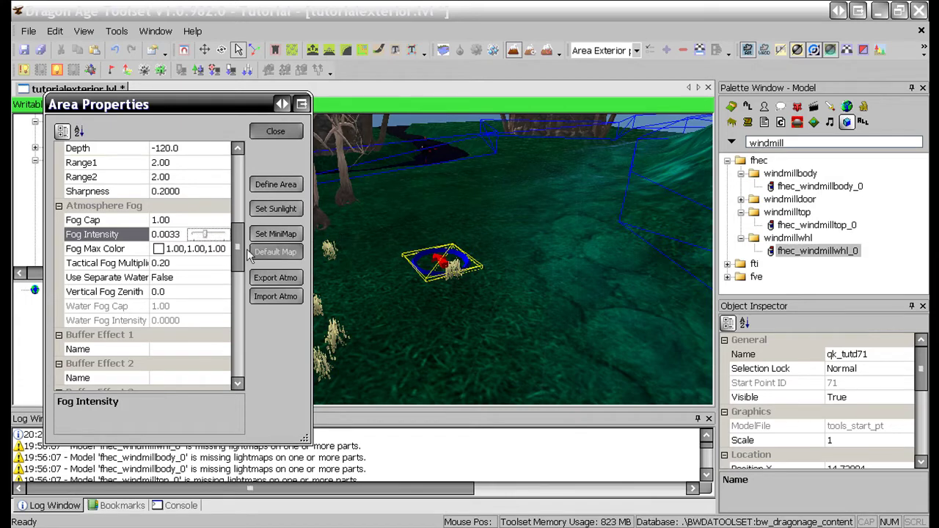
# Set the name of Buffer Effect 1 to da_bloom and view its effect on the level.
pyautogui.moveTo(241, 262); pyautogui.dragTo(240, 279)
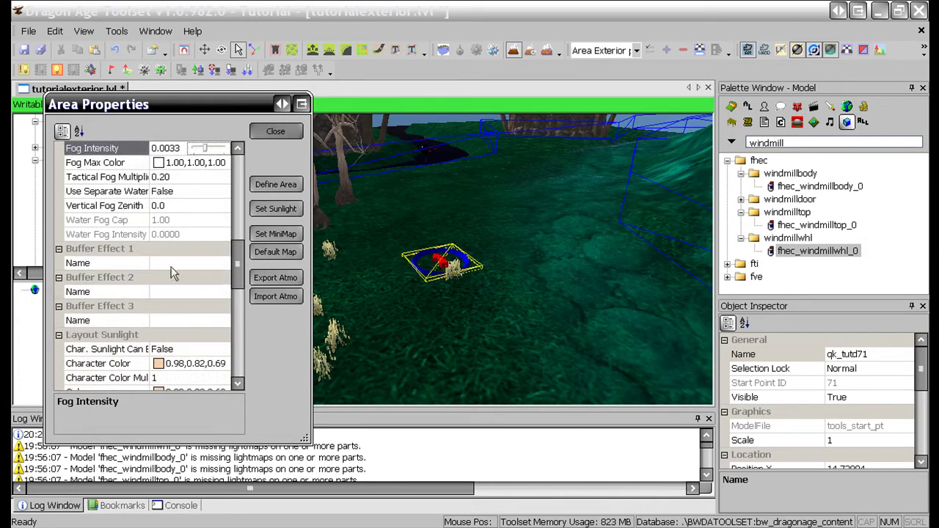
pyautogui.click(177, 261)
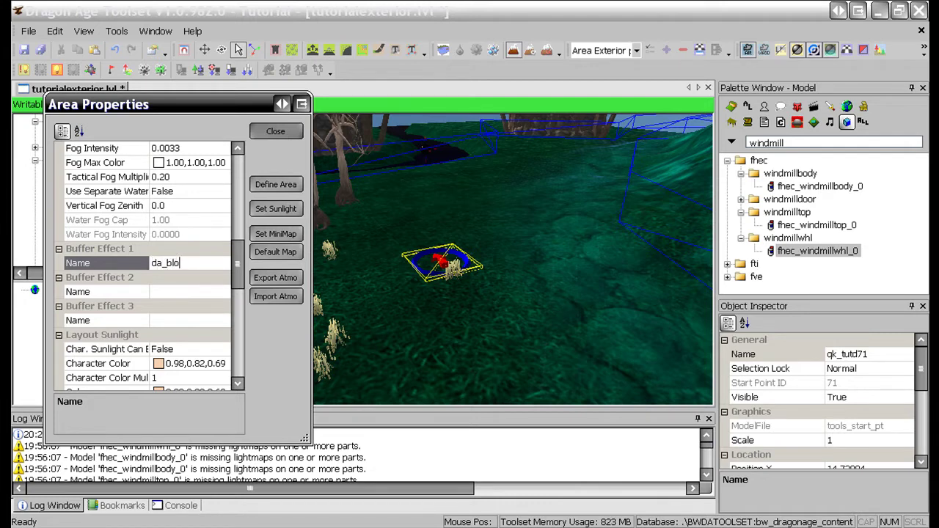
pyautogui.press('Return')
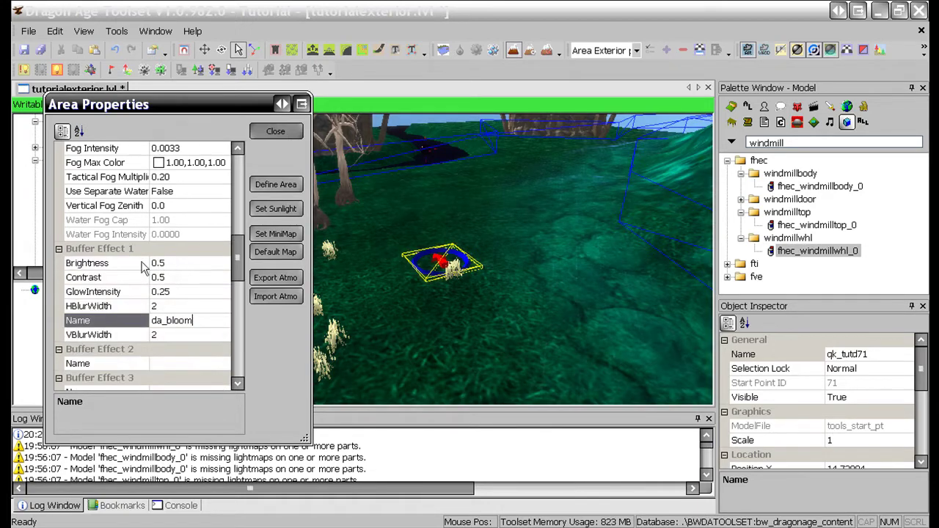
pyautogui.moveTo(480, 260); pyautogui.dragTo(501, 239, button='middle')
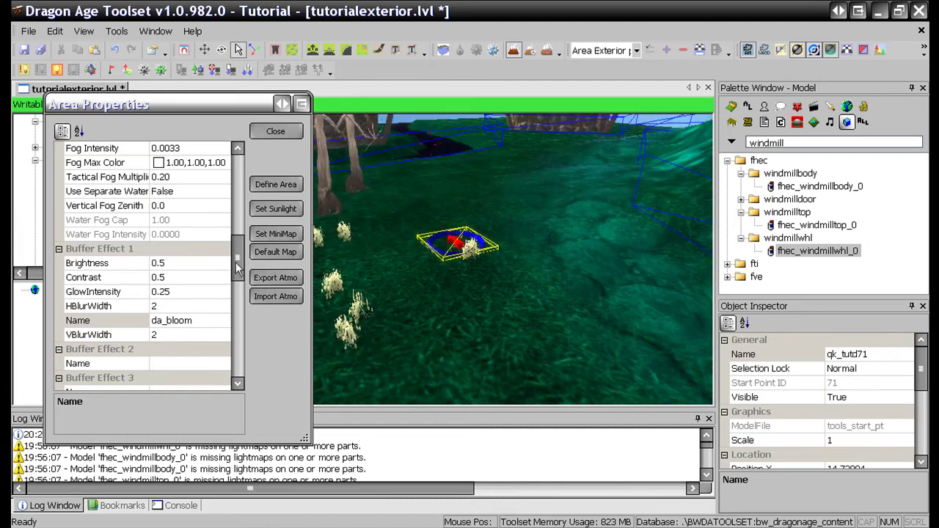
# Start Set Sunlight and turn the sunlight arrow beside the terrain until the Layout Sunlight direction begins with about -0.563, -0.228.
pyautogui.moveTo(237, 269); pyautogui.dragTo(242, 290)
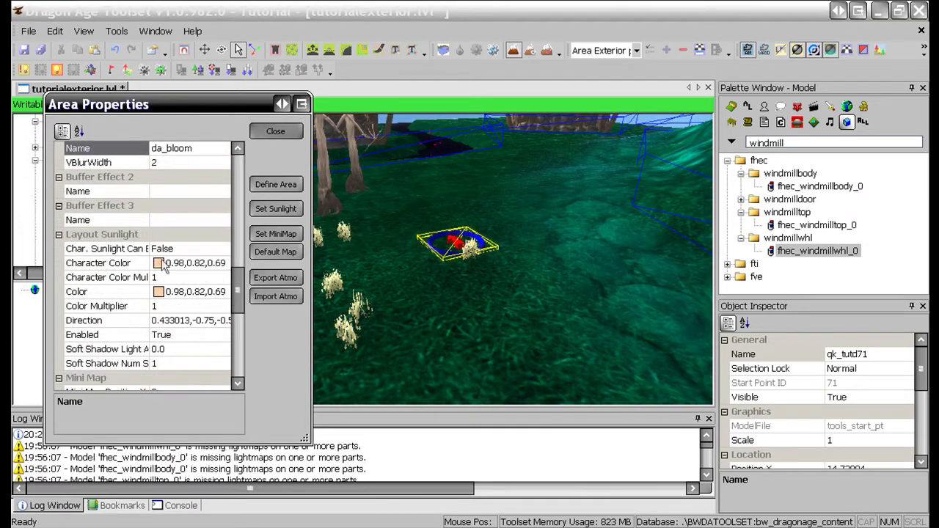
pyautogui.click(396, 278)
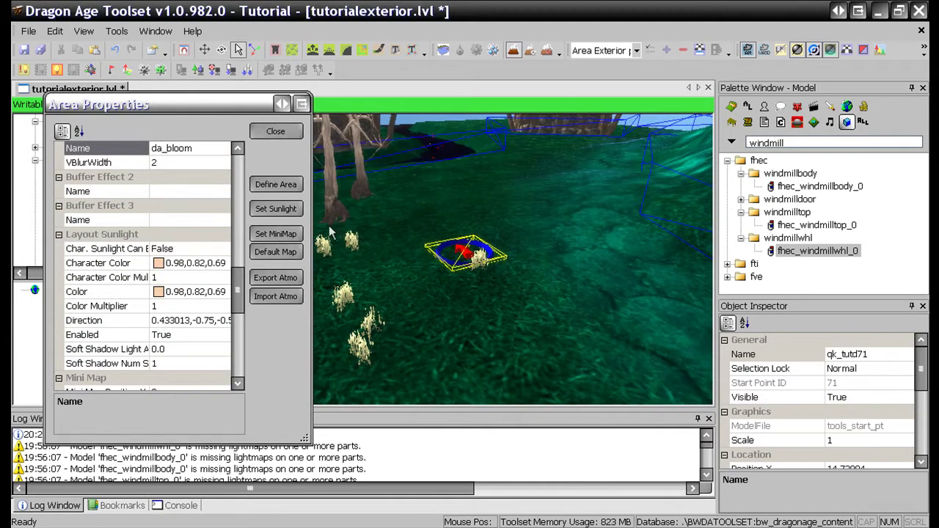
pyautogui.click(260, 211)
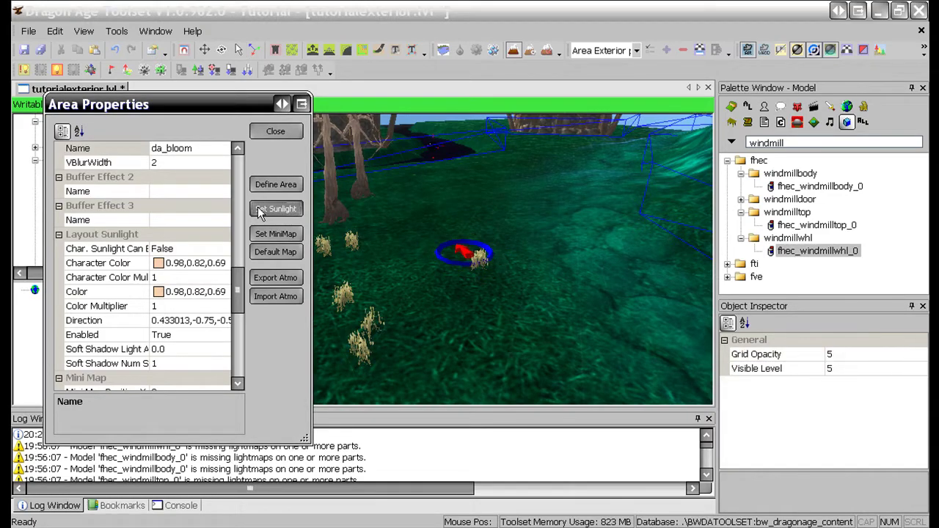
pyautogui.moveTo(257, 104); pyautogui.dragTo(738, 76)
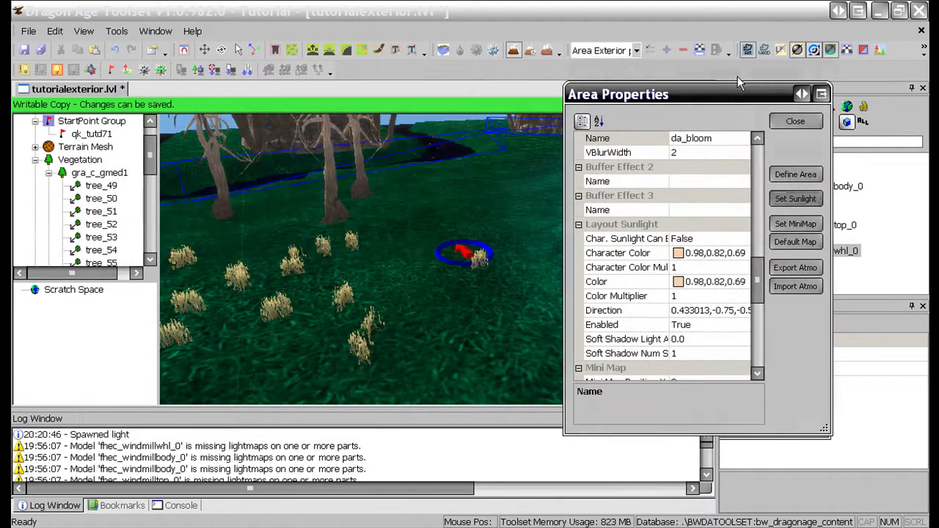
pyautogui.scroll(-3, 457, 275)
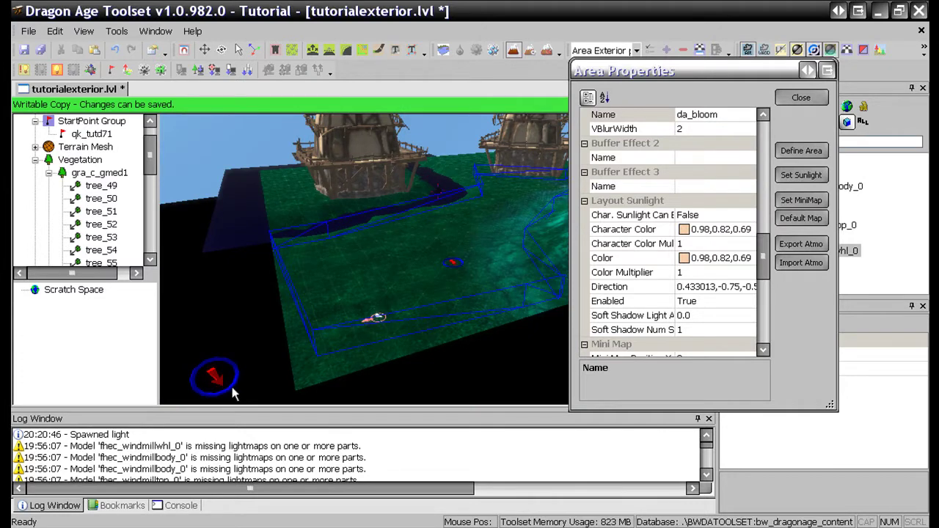
pyautogui.moveTo(227, 403)
pyautogui.mouseDown()
pyautogui.moveTo(218, 381)
pyautogui.moveTo(233, 408)
pyautogui.mouseUp()
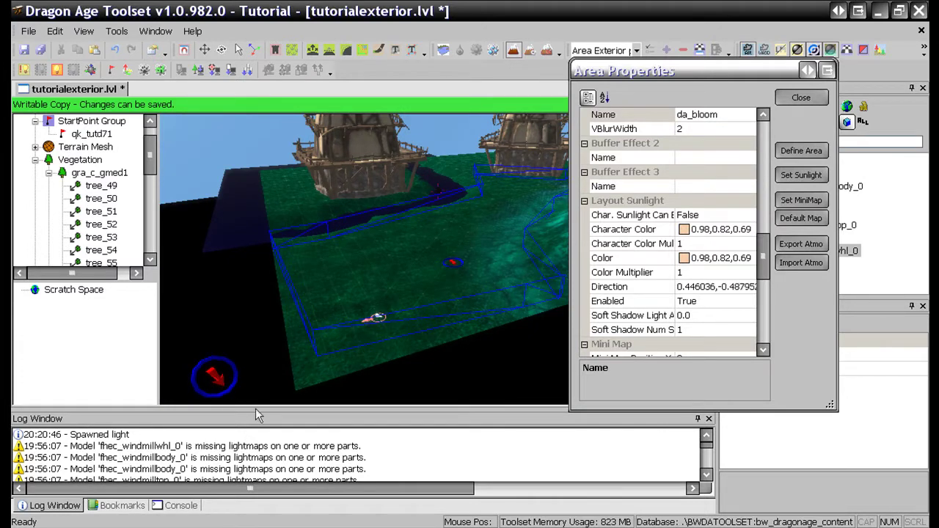
pyautogui.moveTo(277, 347); pyautogui.dragTo(283, 377)
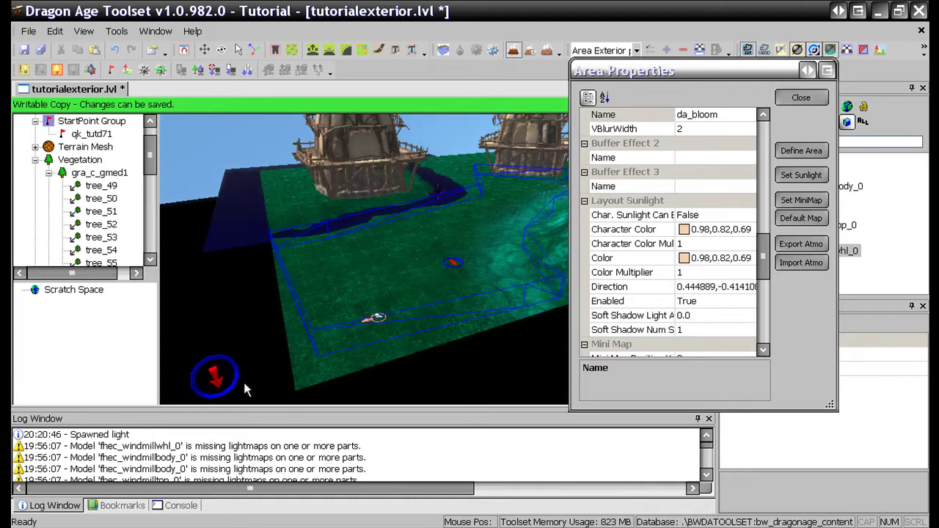
pyautogui.moveTo(229, 392); pyautogui.dragTo(205, 392)
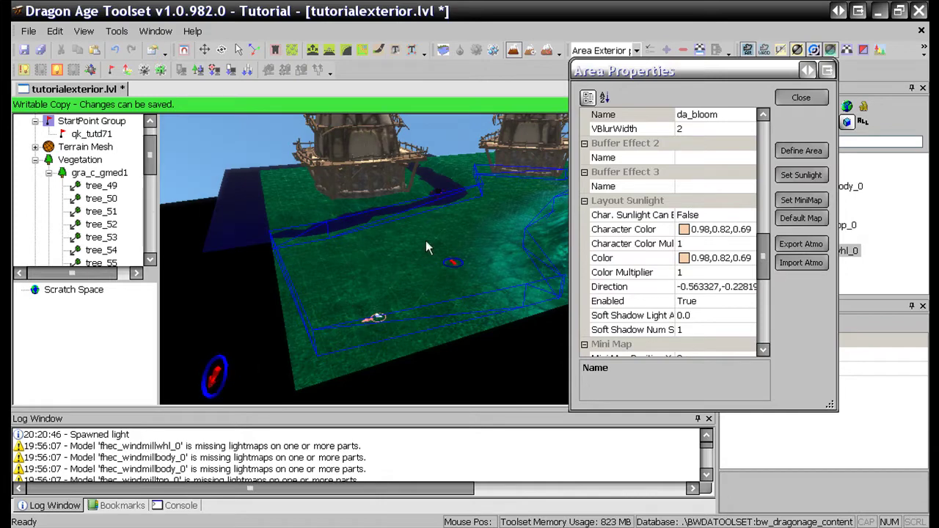
# Set the area's minimap bounds as a rectangle enclosing the whole terrain with both windmills.
pyautogui.moveTo(425, 242); pyautogui.dragTo(373, 299, button='middle')
pyautogui.scroll(-5, 751, 266)
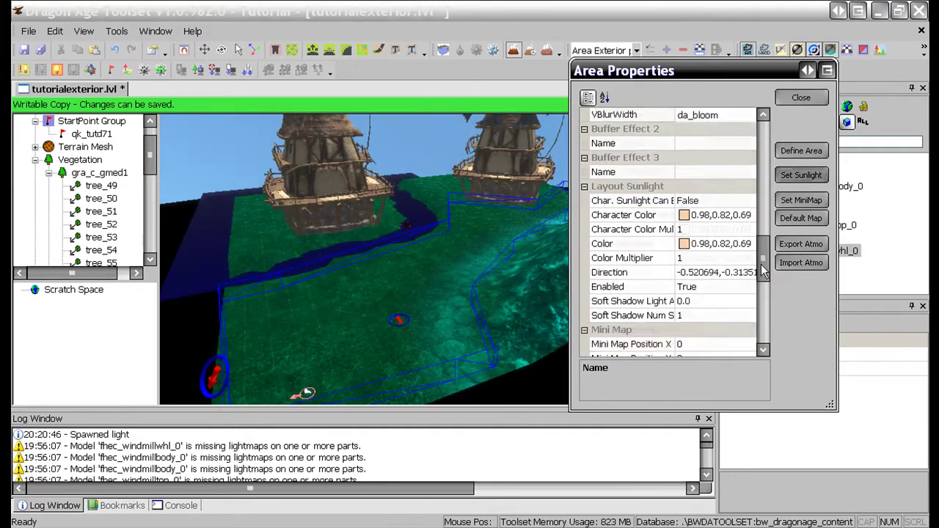
pyautogui.click(801, 199)
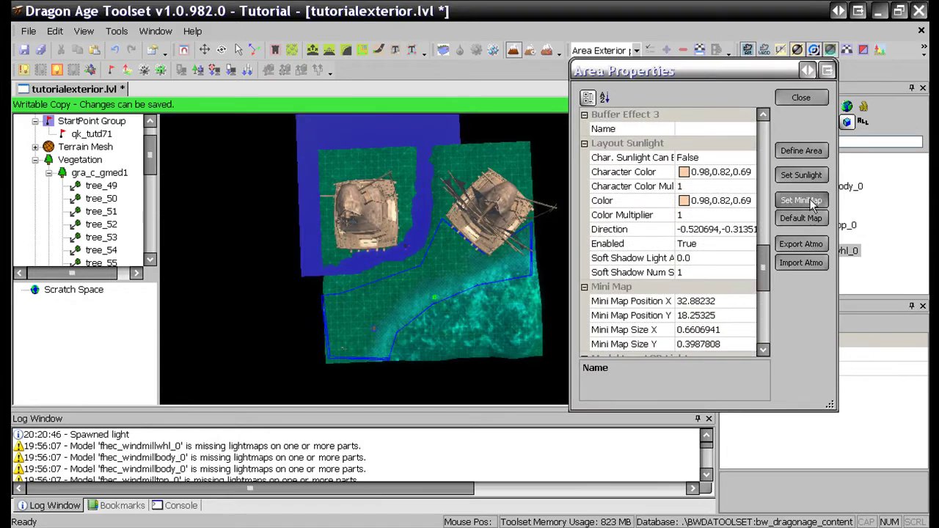
pyautogui.click(803, 200)
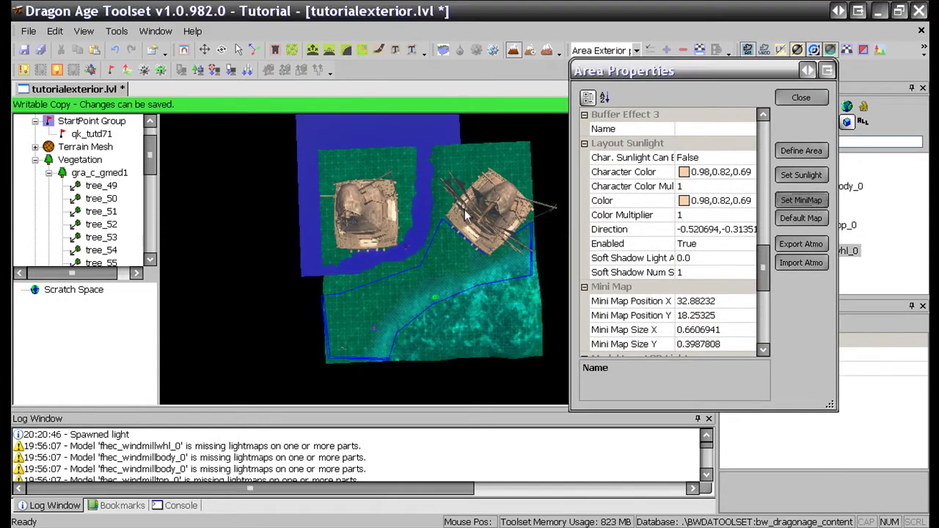
pyautogui.moveTo(348, 174); pyautogui.dragTo(525, 341)
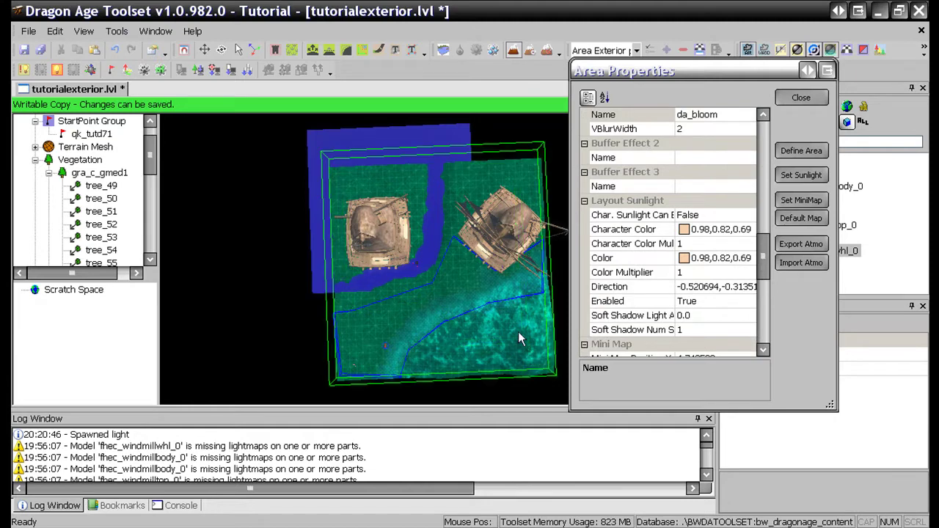
# Define the area's cells so that a block of 2 by 2 cells covers the entire terrain.
pyautogui.moveTo(766, 265); pyautogui.dragTo(768, 319)
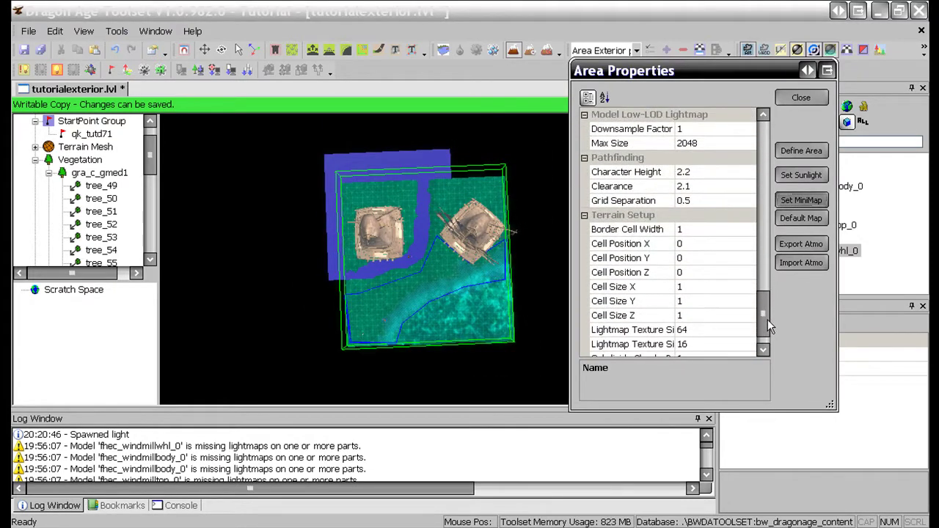
pyautogui.click(798, 152)
pyautogui.moveTo(457, 227); pyautogui.dragTo(440, 239, button='middle')
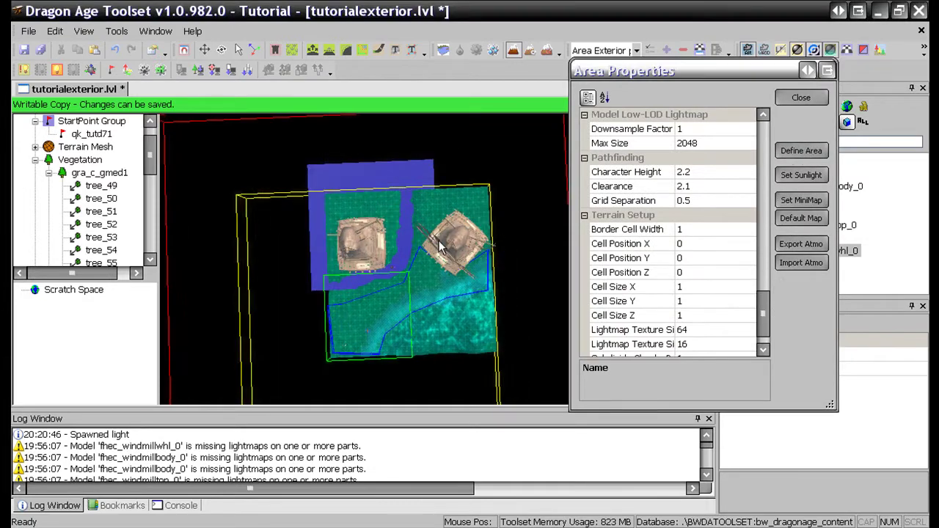
pyautogui.scroll(-5, 439, 242)
pyautogui.scroll(3, 448, 254)
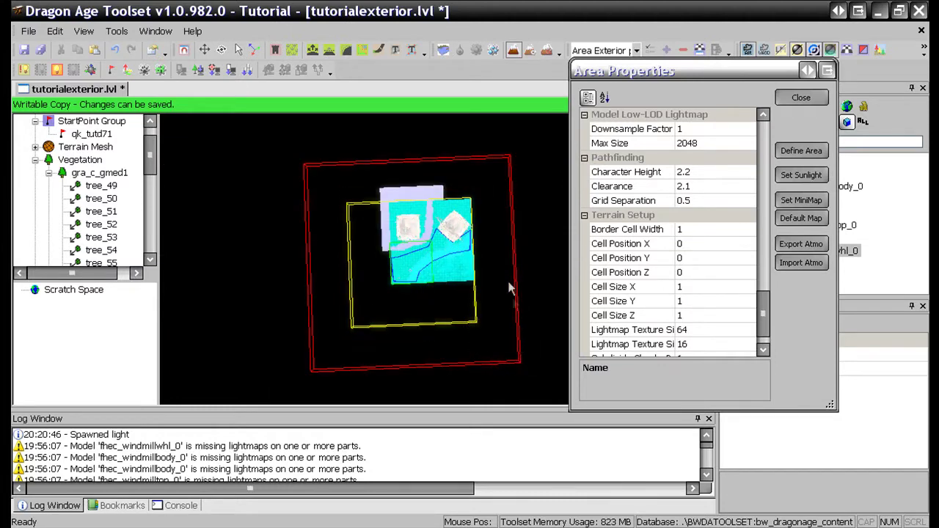
pyautogui.moveTo(495, 251); pyautogui.dragTo(436, 256, button='middle')
pyautogui.scroll(2, 502, 248)
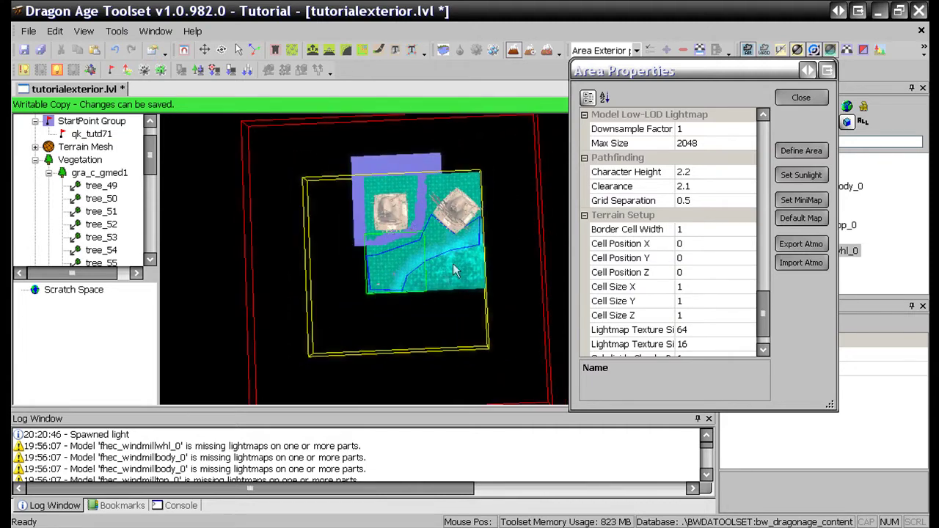
pyautogui.moveTo(466, 359); pyautogui.dragTo(454, 290, button='middle')
pyautogui.scroll(-2, 425, 294)
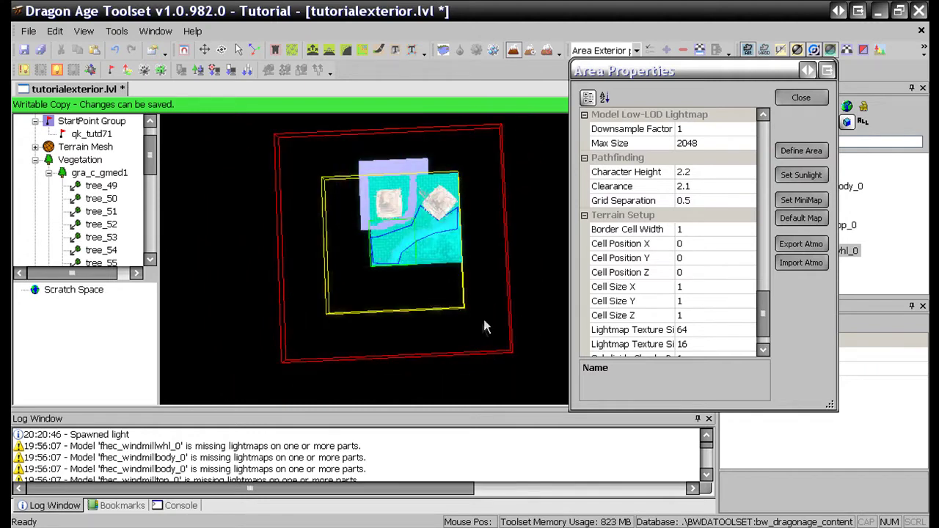
pyautogui.scroll(4, 459, 329)
pyautogui.moveTo(398, 228); pyautogui.dragTo(365, 264, button='middle')
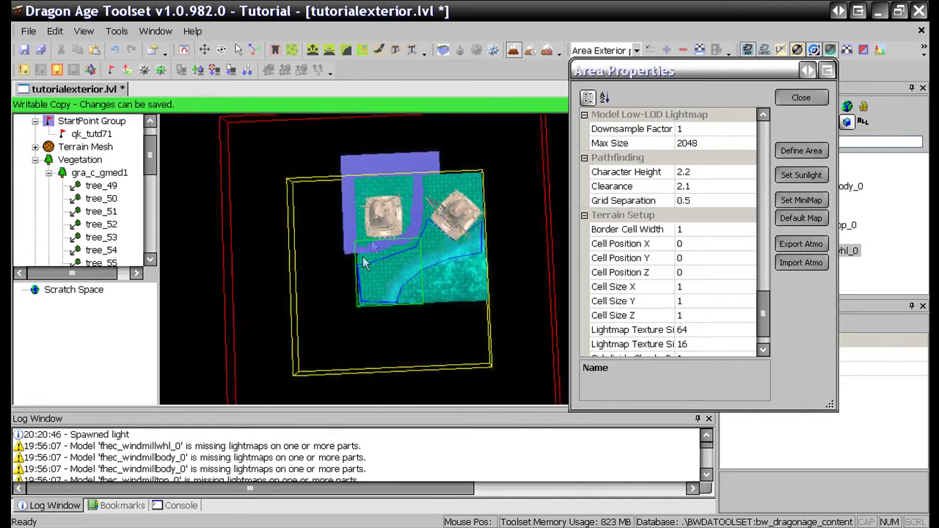
pyautogui.click(361, 182)
pyautogui.click(480, 293)
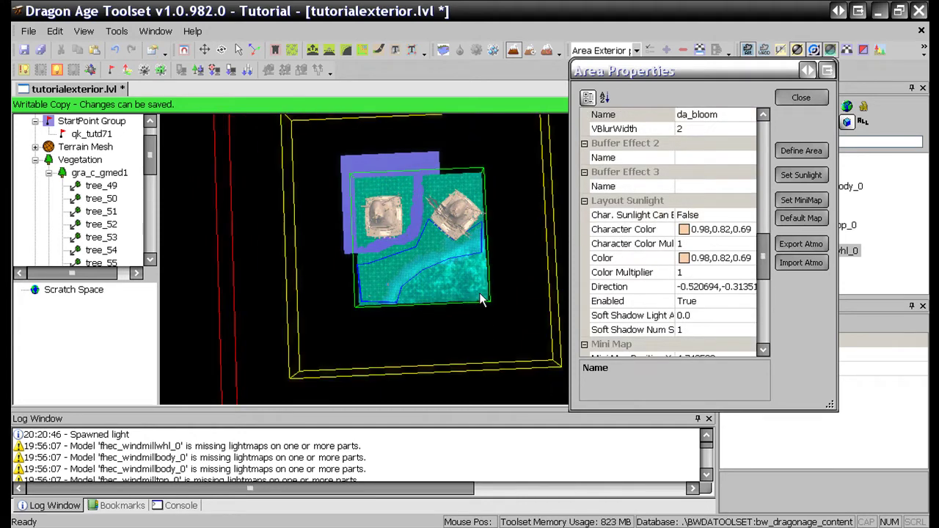
# Set the Border Cell Width in the area's Terrain Setup to 19 and view the enlarged boundary.
pyautogui.scroll(-3, 481, 299)
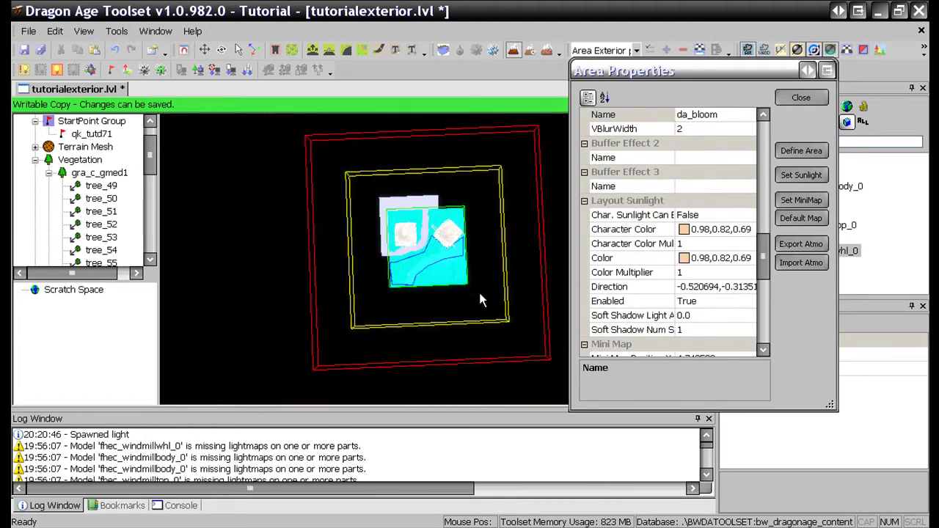
pyautogui.moveTo(481, 298); pyautogui.dragTo(434, 312, button='middle')
pyautogui.scroll(5, 434, 305)
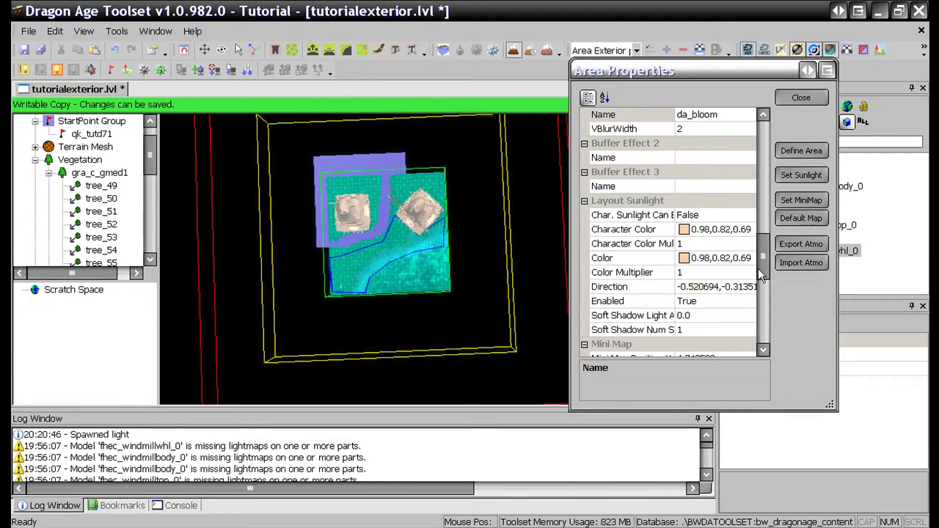
pyautogui.moveTo(763, 269); pyautogui.dragTo(772, 345)
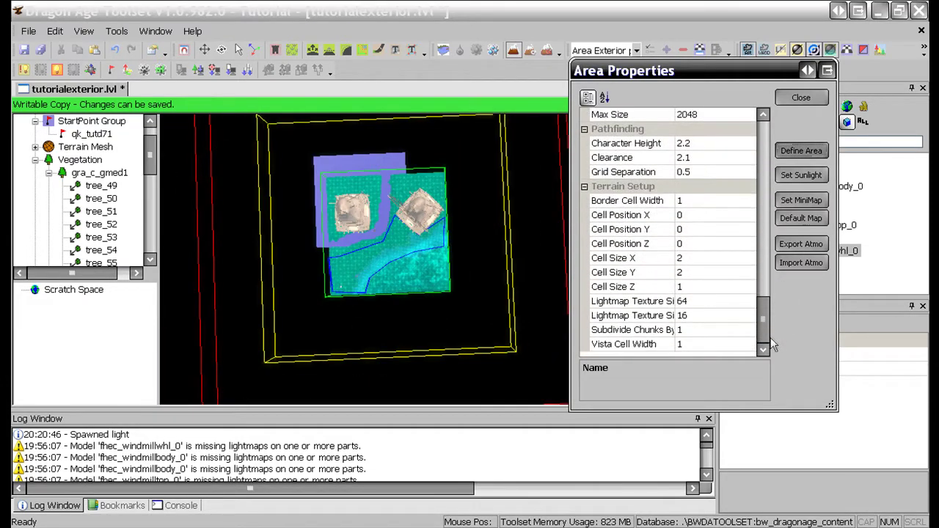
pyautogui.click(695, 202)
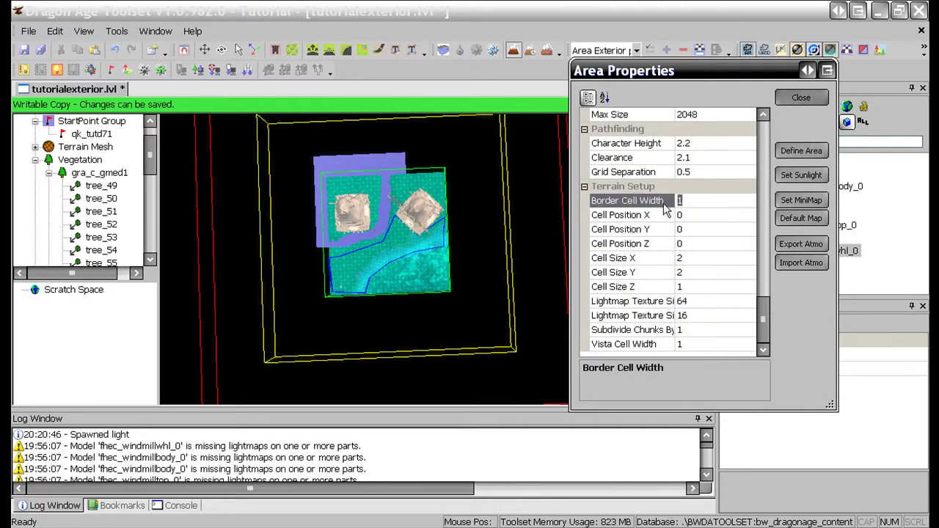
pyautogui.click(469, 244)
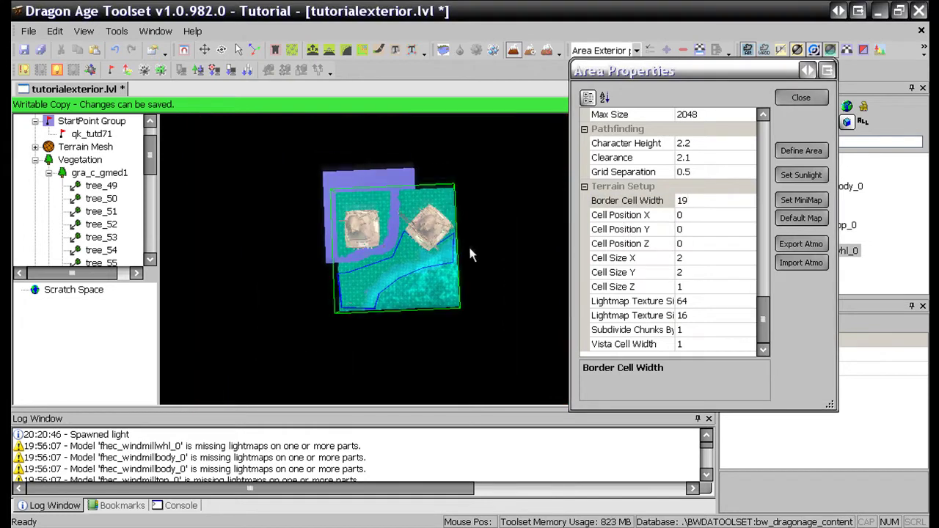
pyautogui.scroll(3, 470, 250)
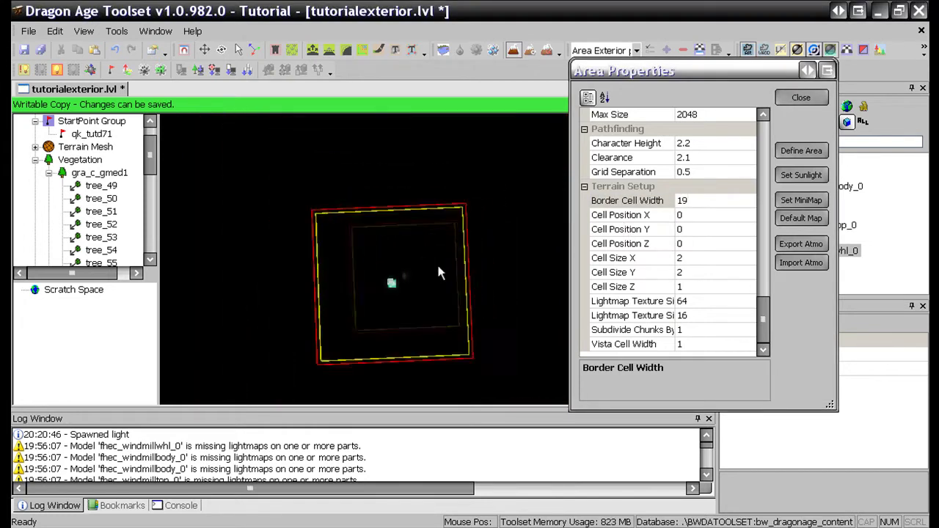
# Set the Vista Cell Width to 3 and close the area properties.
pyautogui.click(719, 344)
pyautogui.click(719, 348)
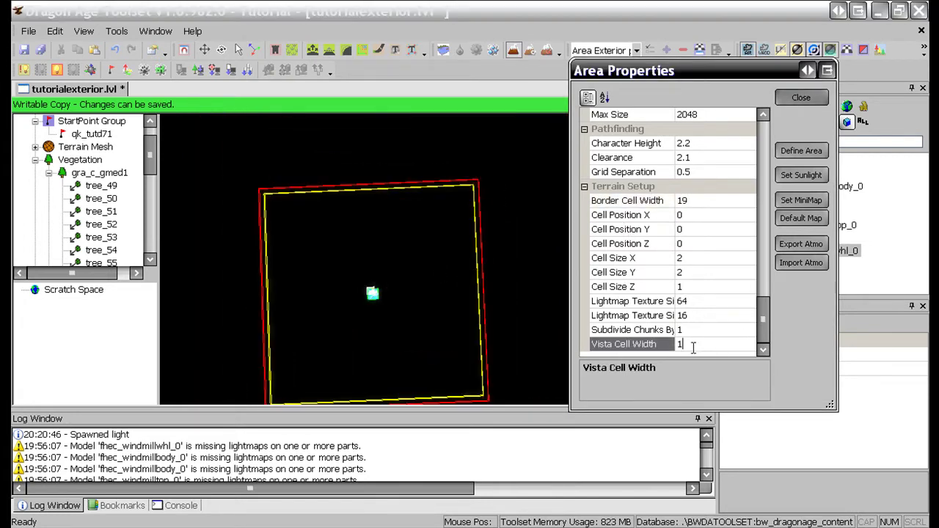
pyautogui.write('3')
pyautogui.click(522, 253)
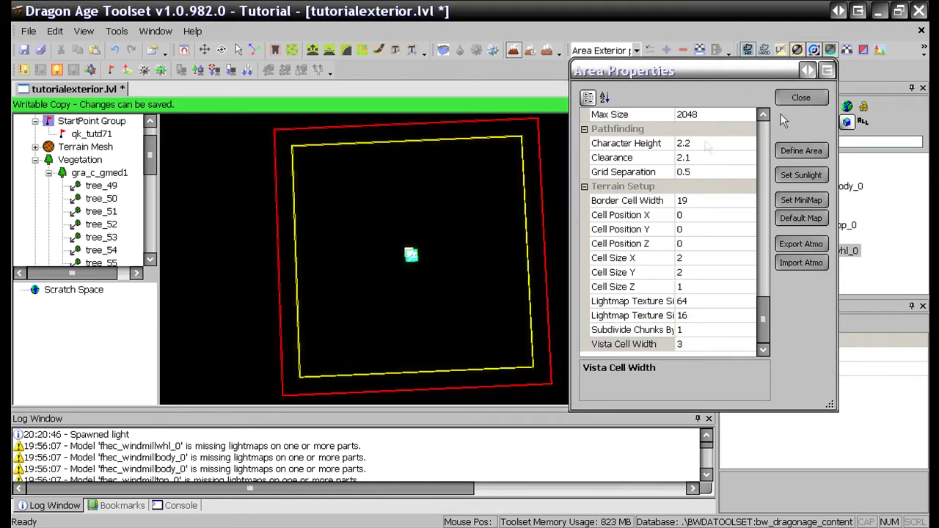
pyautogui.click(805, 99)
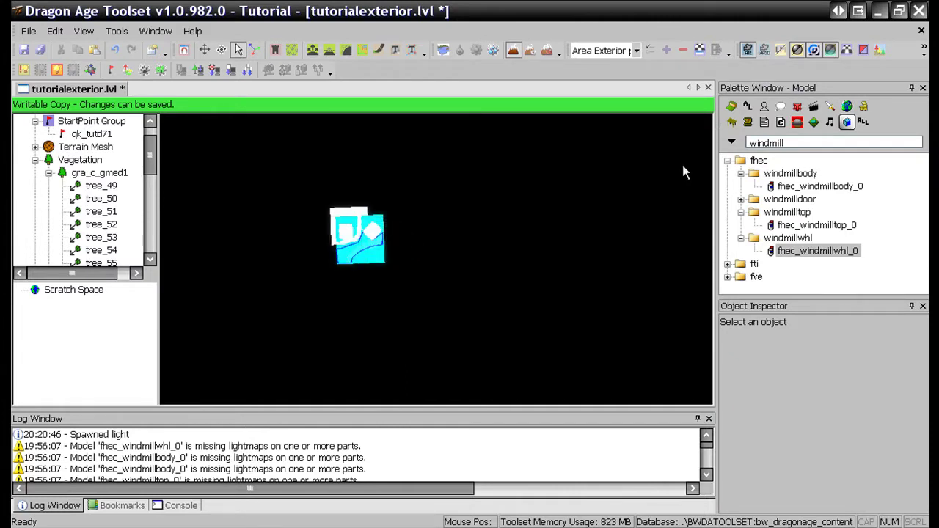
# Filter the model palette for vis and select the vis_mt01_1 model in the mt01 folder.
pyautogui.moveTo(817, 140); pyautogui.dragTo(751, 142)
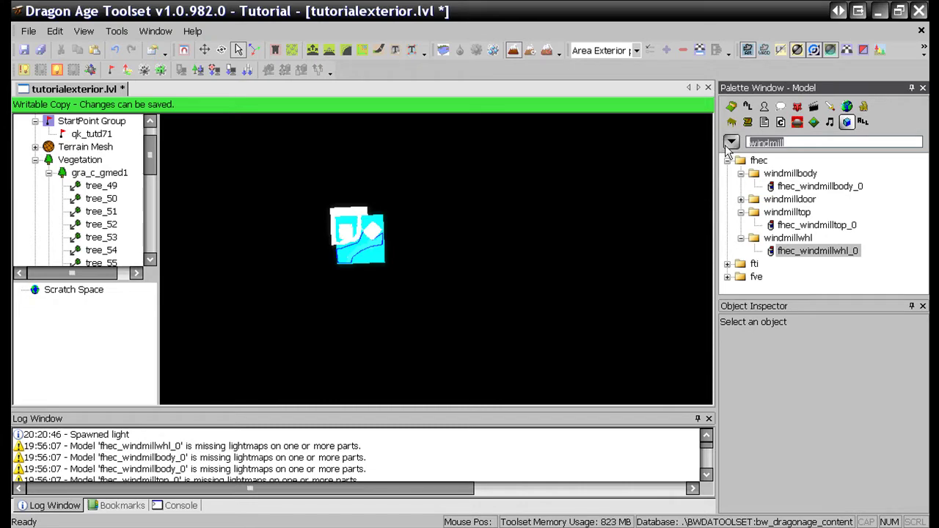
pyautogui.write('vis')
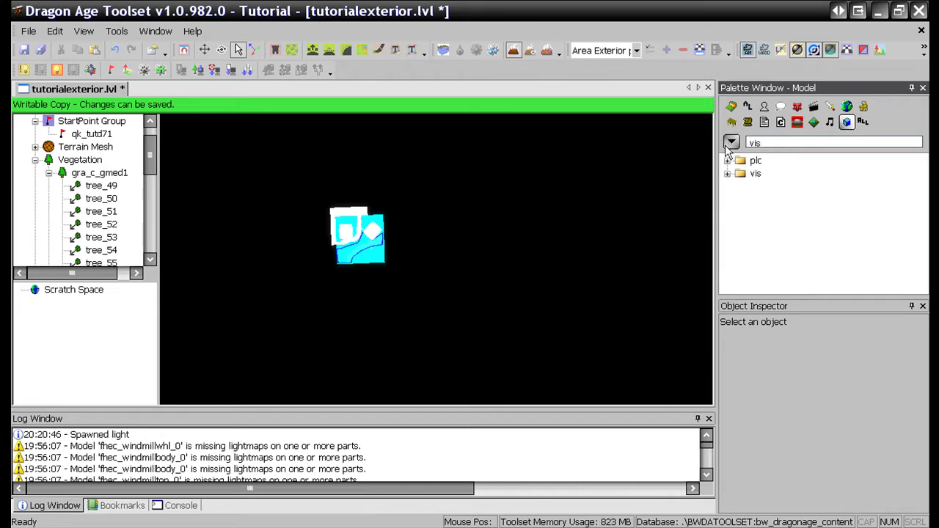
pyautogui.moveTo(470, 245); pyautogui.dragTo(587, 250, button='middle')
pyautogui.scroll(5, 556, 260)
pyautogui.scroll(5, 555, 259)
pyautogui.click(727, 174)
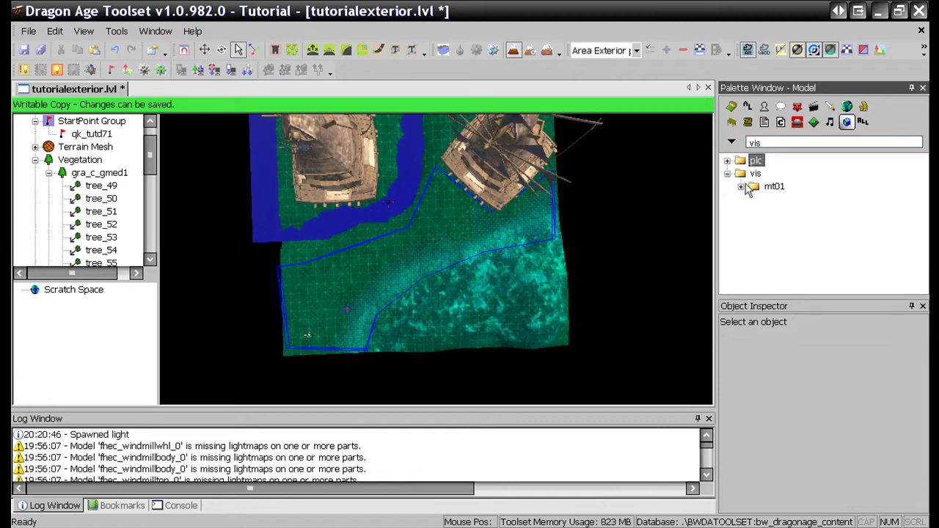
pyautogui.click(741, 186)
pyautogui.click(778, 202)
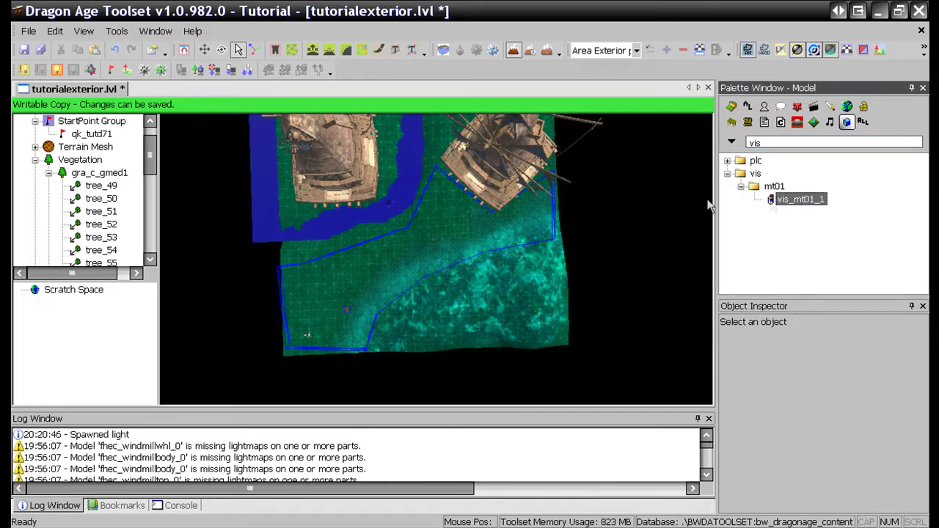
# Place the vis_mt01_1 model in the level next to the terrain.
pyautogui.scroll(-5, 565, 210)
pyautogui.scroll(-8, 449, 183)
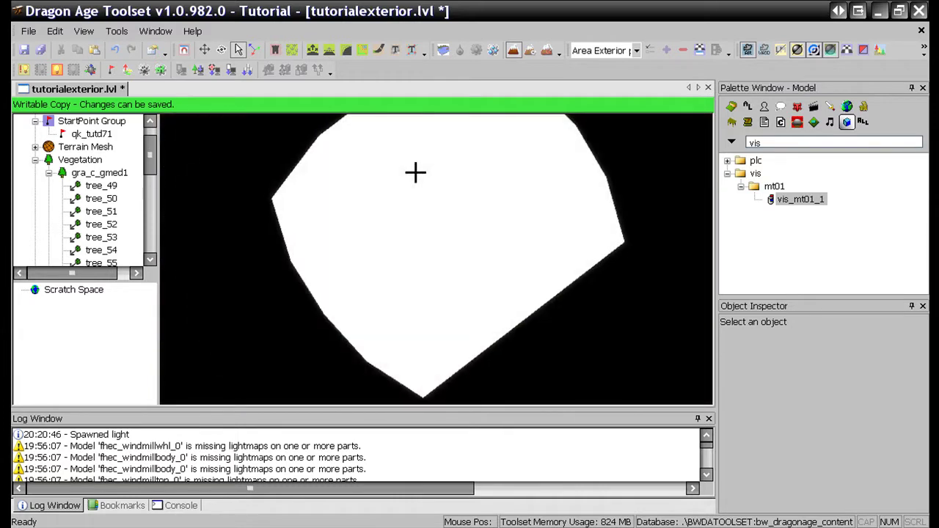
pyautogui.moveTo(416, 172); pyautogui.dragTo(199, 186, button='middle')
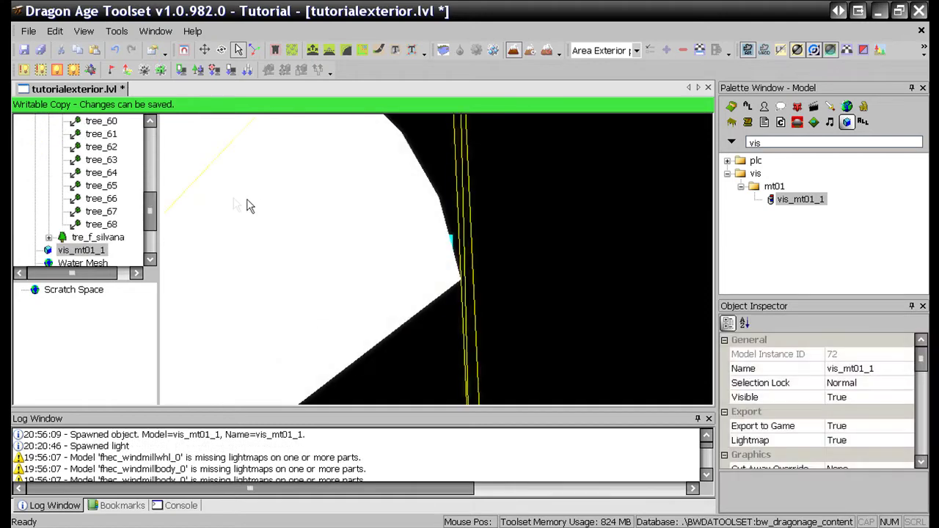
pyautogui.moveTo(171, 110); pyautogui.dragTo(112, 79, button='middle')
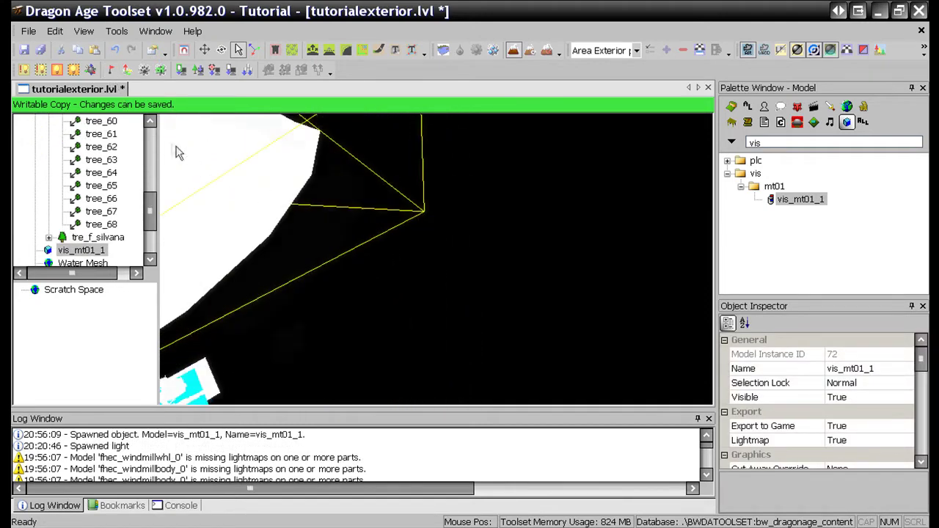
pyautogui.moveTo(176, 151); pyautogui.dragTo(340, 168, button='middle')
# Move the vis_mt01_1 model along its axes so it stands just clear of the terrain's edge.
pyautogui.click(205, 50)
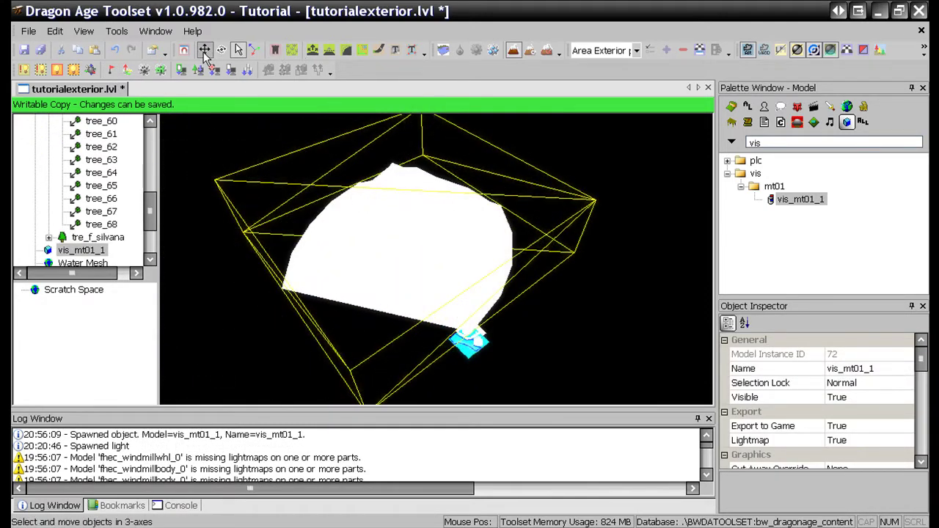
pyautogui.moveTo(365, 218); pyautogui.dragTo(422, 179, button='middle')
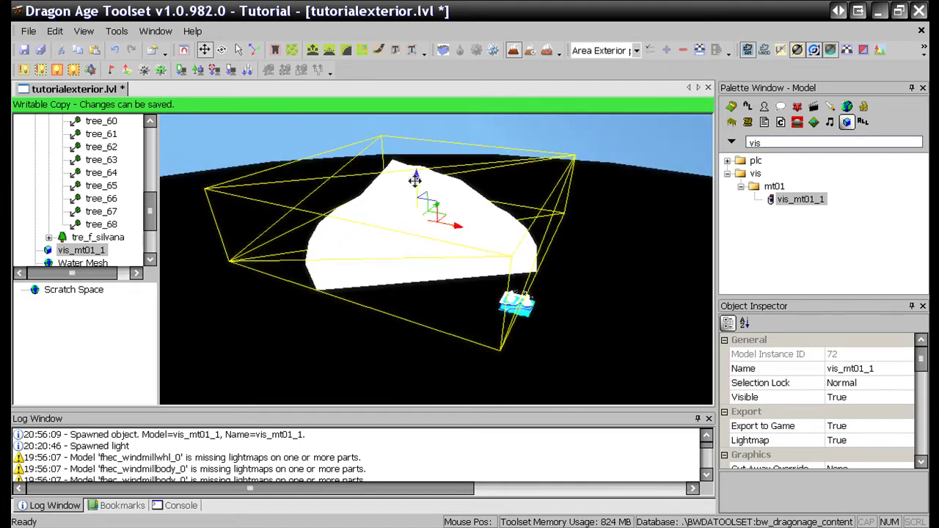
pyautogui.moveTo(415, 180); pyautogui.dragTo(417, 262)
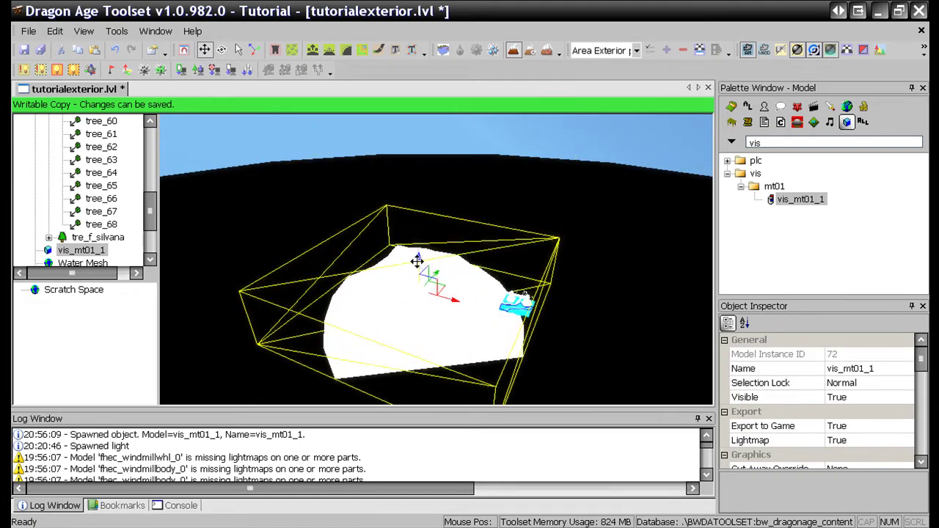
pyautogui.moveTo(450, 302); pyautogui.dragTo(408, 273)
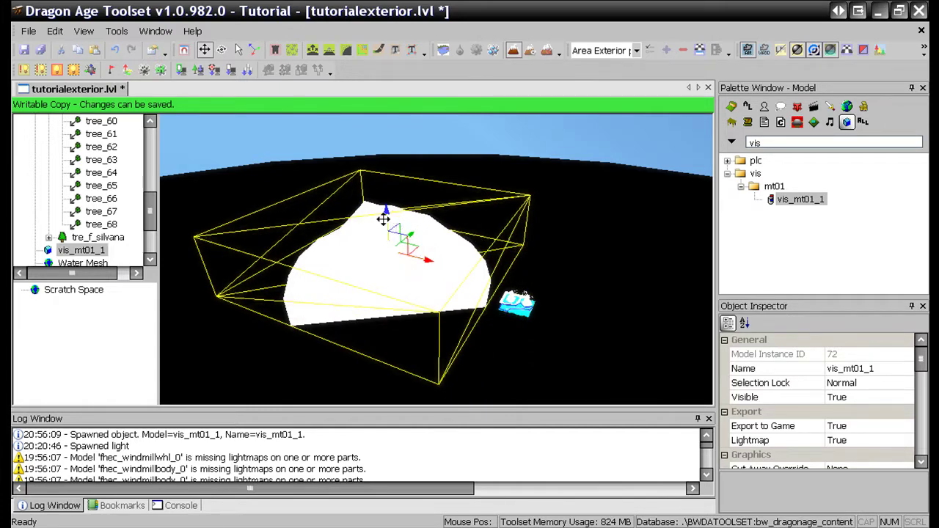
pyautogui.moveTo(386, 223); pyautogui.dragTo(458, 292, button='middle')
pyautogui.moveTo(435, 262); pyautogui.dragTo(446, 264)
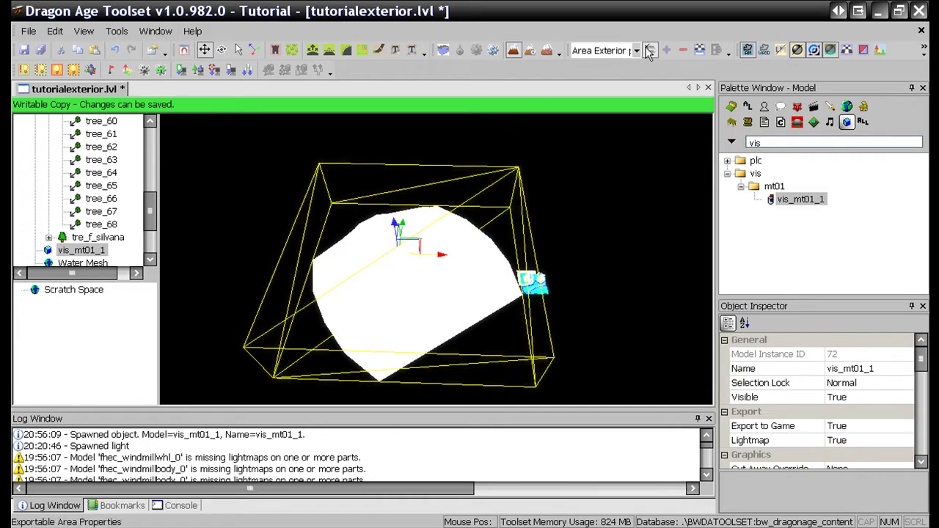
# Show the area boundaries with Define Area to check the vista model's position against them, then close the area properties.
pyautogui.click(649, 50)
pyautogui.click(802, 151)
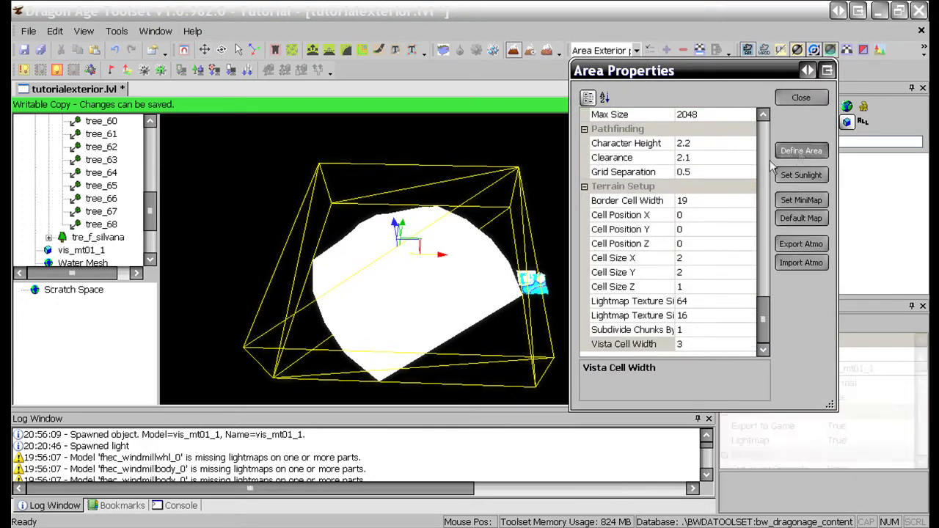
pyautogui.scroll(-5, 452, 243)
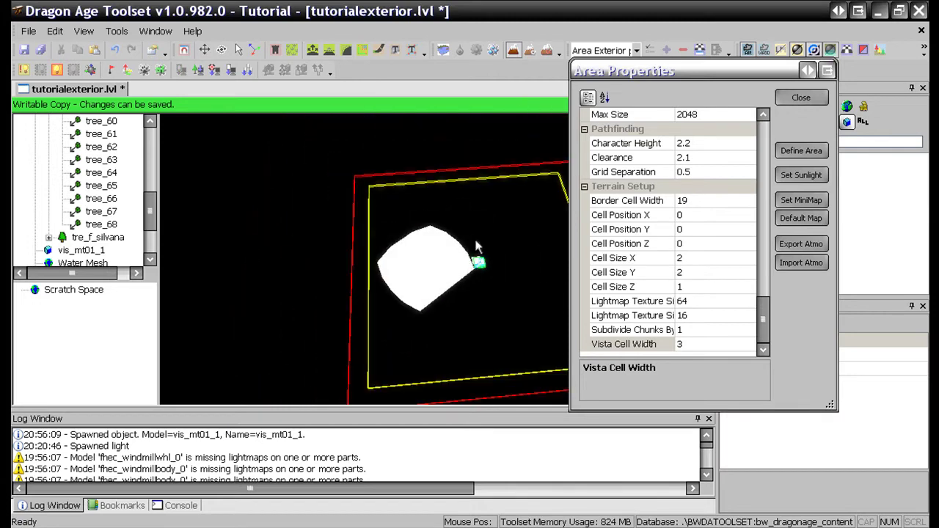
pyautogui.scroll(5, 442, 260)
pyautogui.click(801, 99)
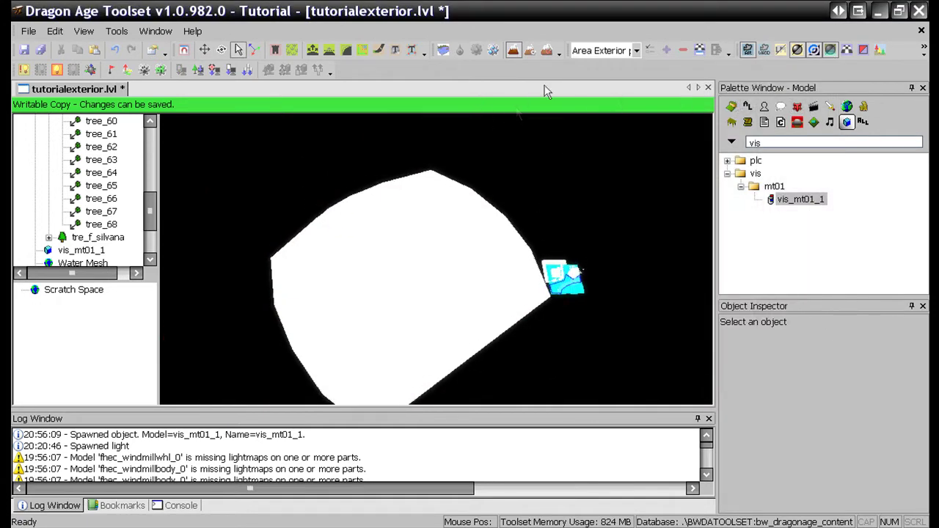
# Lower the area's atmosphere Fog Intensity to 0.0007 and close the area properties.
pyautogui.click(649, 50)
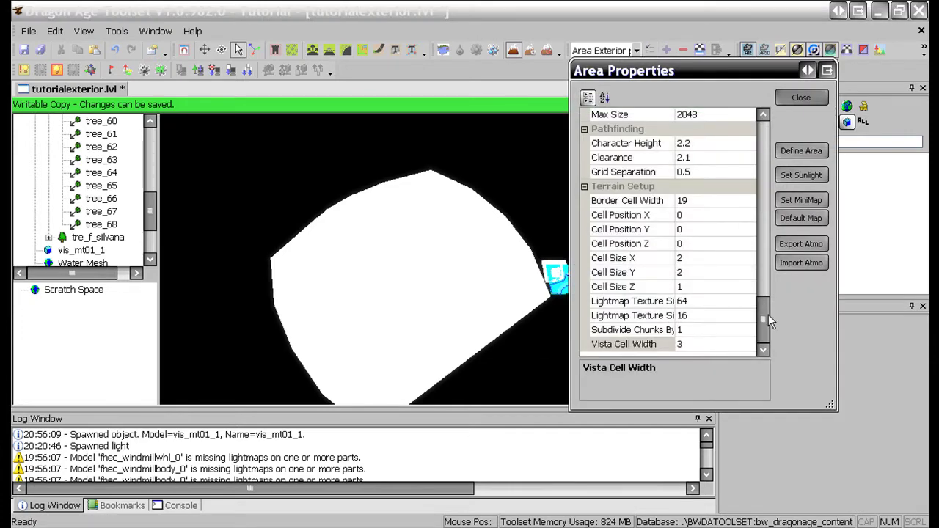
pyautogui.moveTo(767, 319); pyautogui.dragTo(768, 196)
pyautogui.click(740, 246)
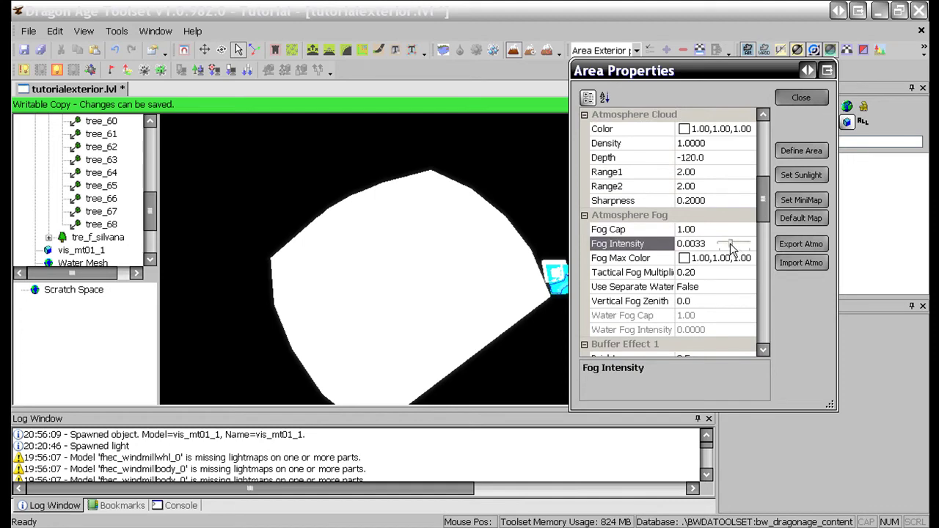
pyautogui.moveTo(732, 250); pyautogui.dragTo(724, 246)
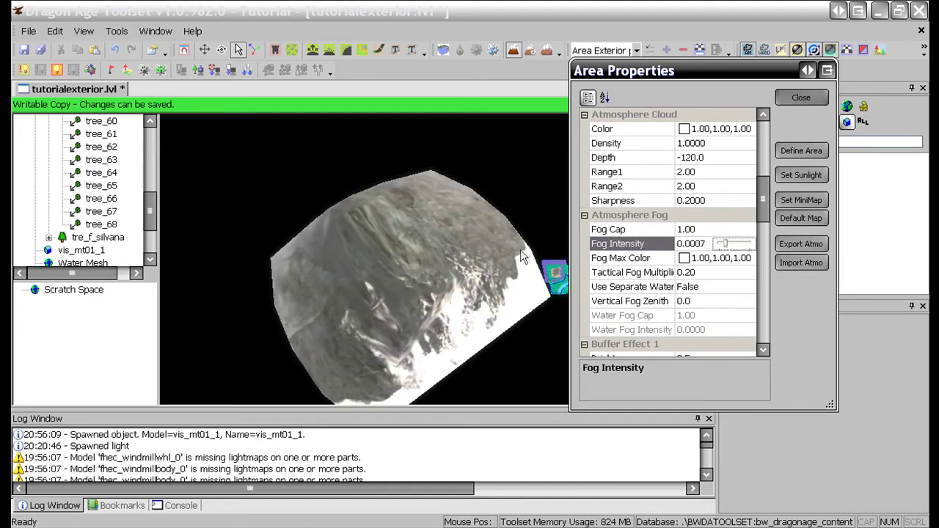
pyautogui.click(802, 98)
# Check the vista mountain against the terrain from several angles and save the tutorialexterior level.
pyautogui.moveTo(606, 223); pyautogui.dragTo(468, 206, button='middle')
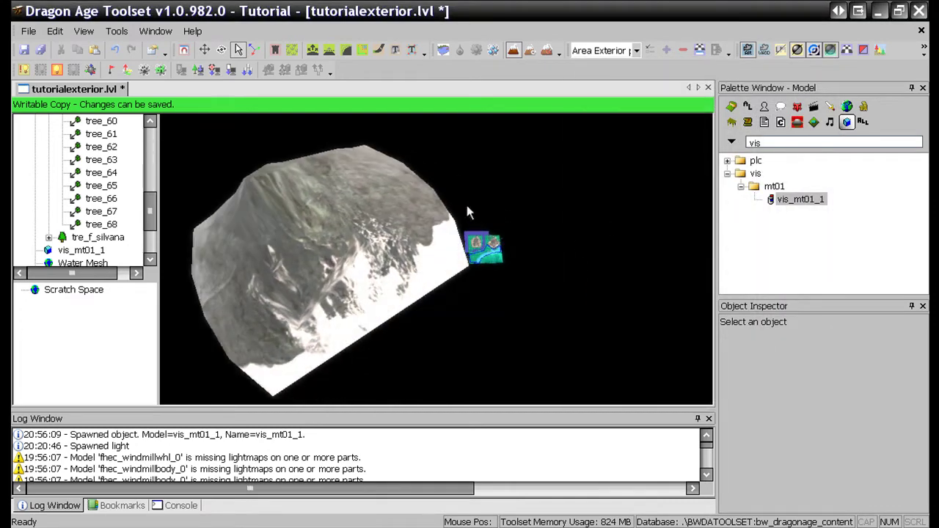
pyautogui.scroll(2, 469, 208)
pyautogui.moveTo(534, 192); pyautogui.dragTo(492, 199, button='middle')
pyautogui.scroll(2, 492, 198)
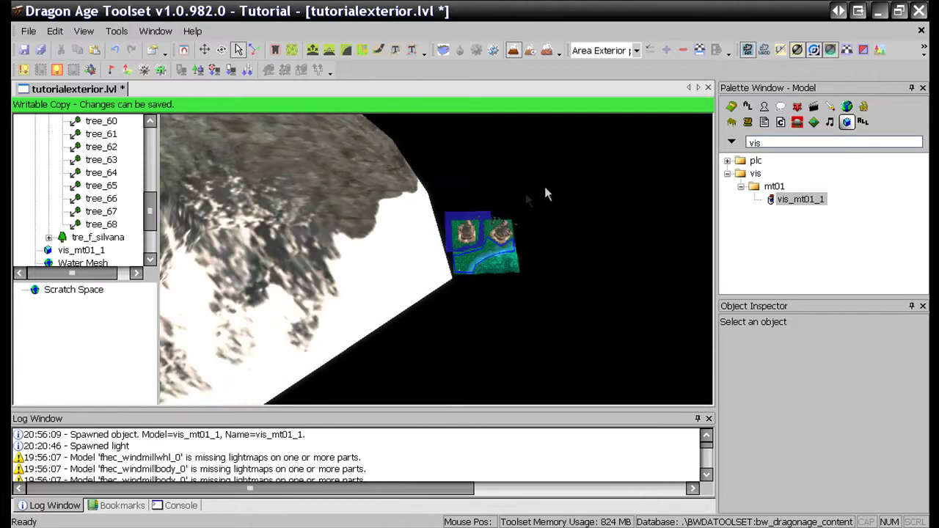
pyautogui.moveTo(576, 188); pyautogui.dragTo(392, 154, button='middle')
pyautogui.scroll(-1, 392, 154)
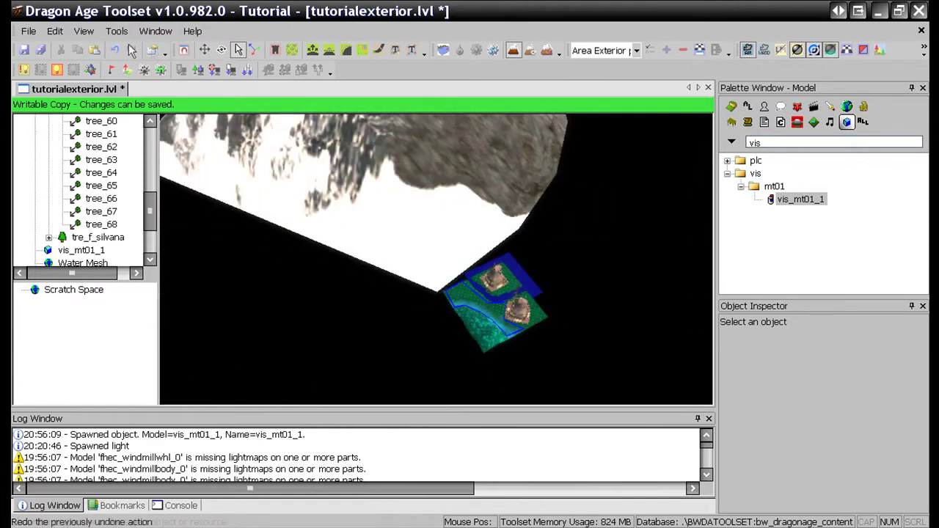
pyautogui.click(40, 49)
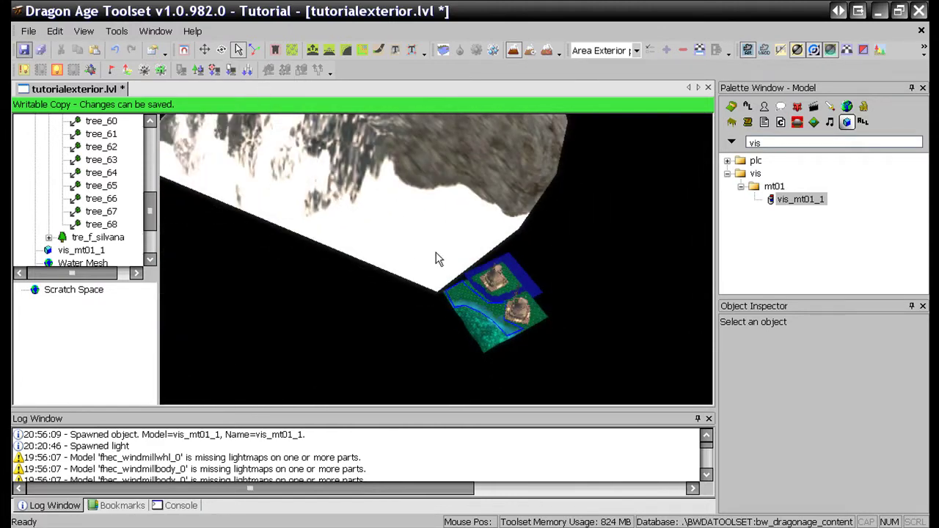
# Run the lightmapper on the tutorialexterior level to render its lightmaps.
pyautogui.moveTo(479, 274); pyautogui.dragTo(425, 157, button='middle')
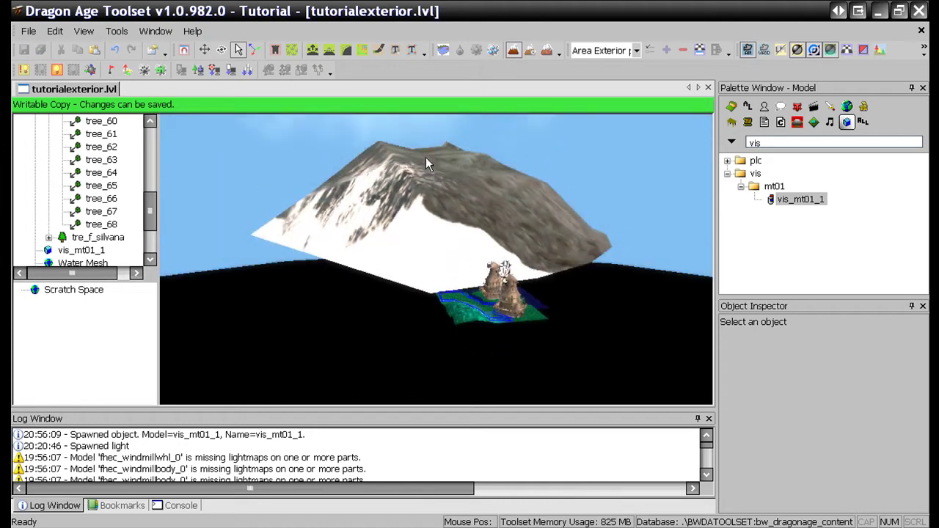
pyautogui.scroll(3, 435, 183)
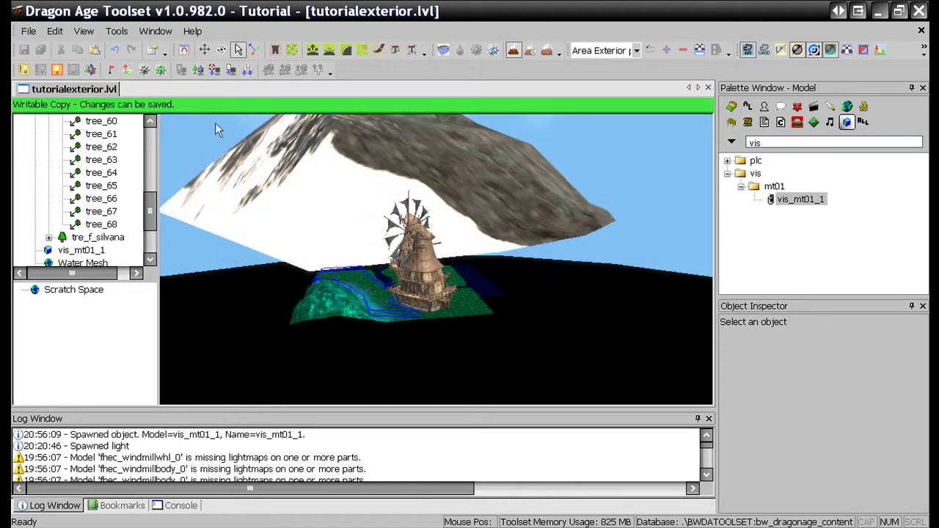
pyautogui.click(57, 70)
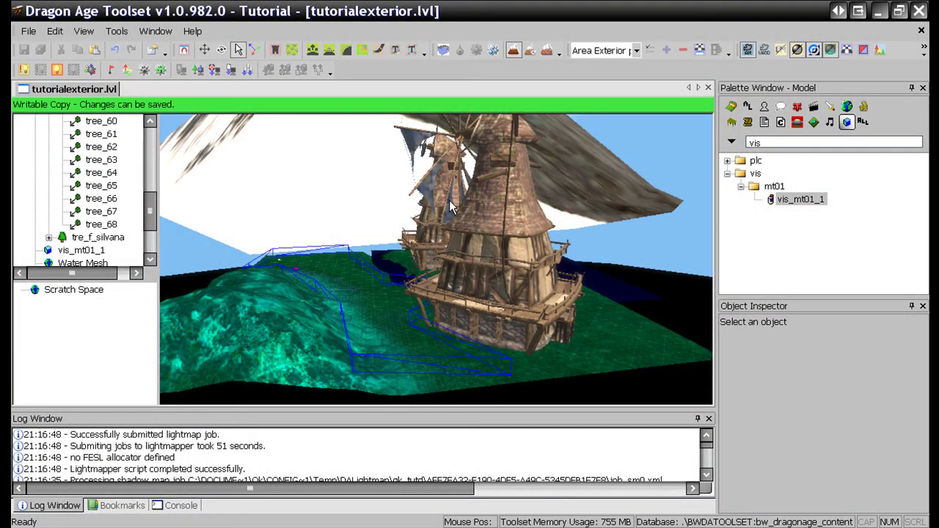
# Post the level locally and inspect the pathfinding grid inside the area boundaries around the windmills.
pyautogui.moveTo(450, 209); pyautogui.dragTo(466, 233, button='middle')
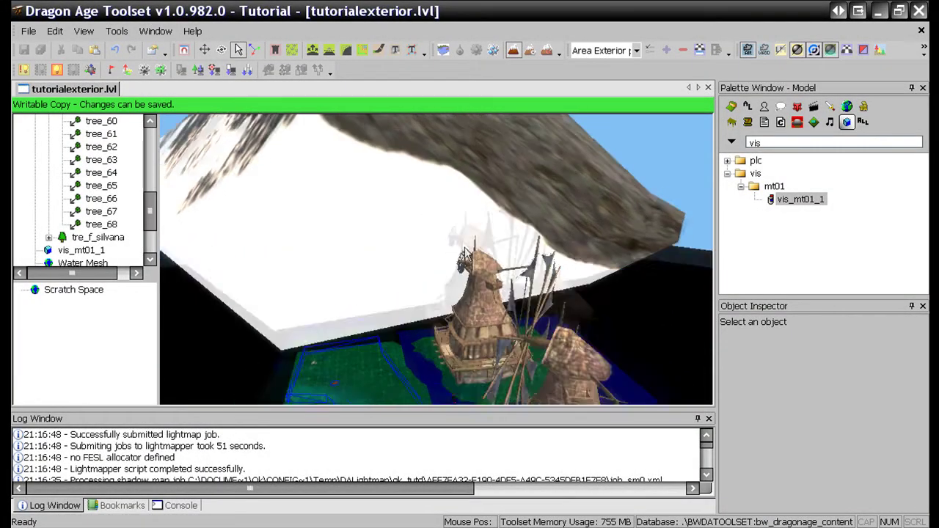
pyautogui.scroll(4, 466, 233)
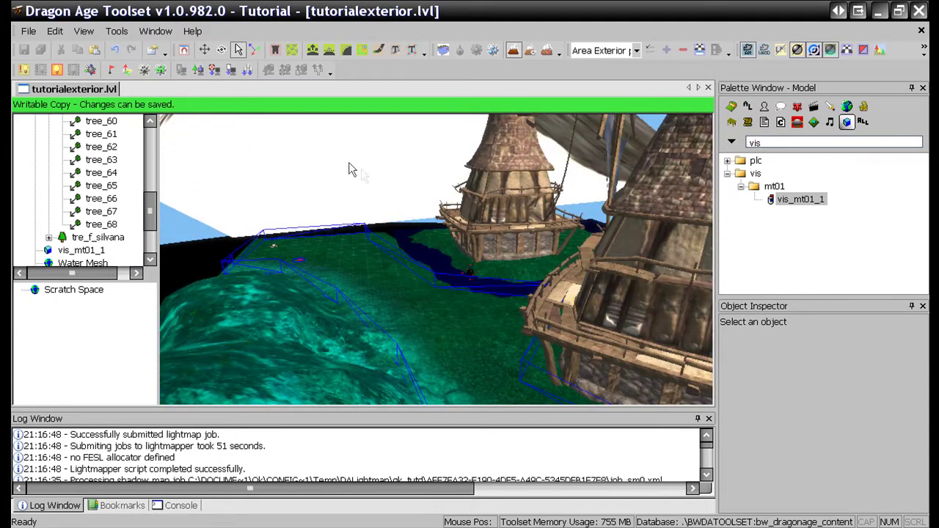
pyautogui.click(247, 70)
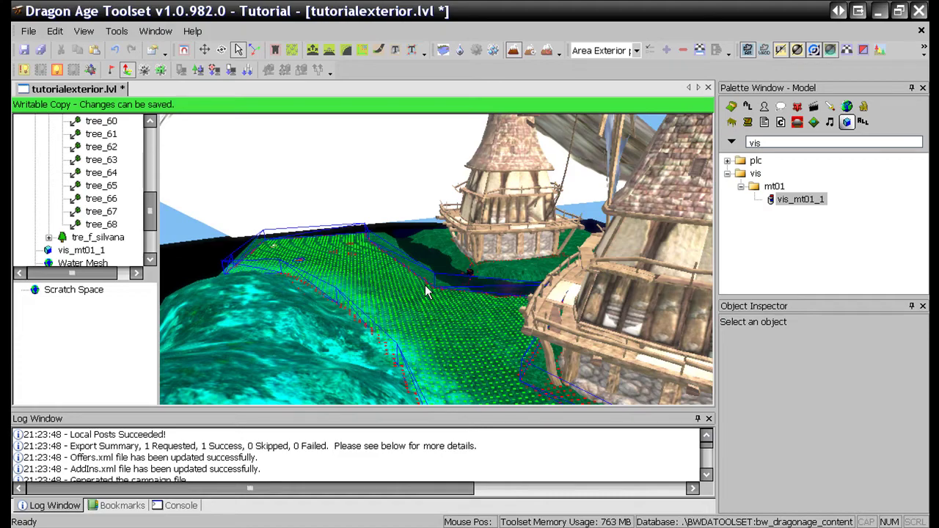
pyautogui.moveTo(427, 287); pyautogui.dragTo(539, 348, button='middle')
pyautogui.scroll(-4, 502, 301)
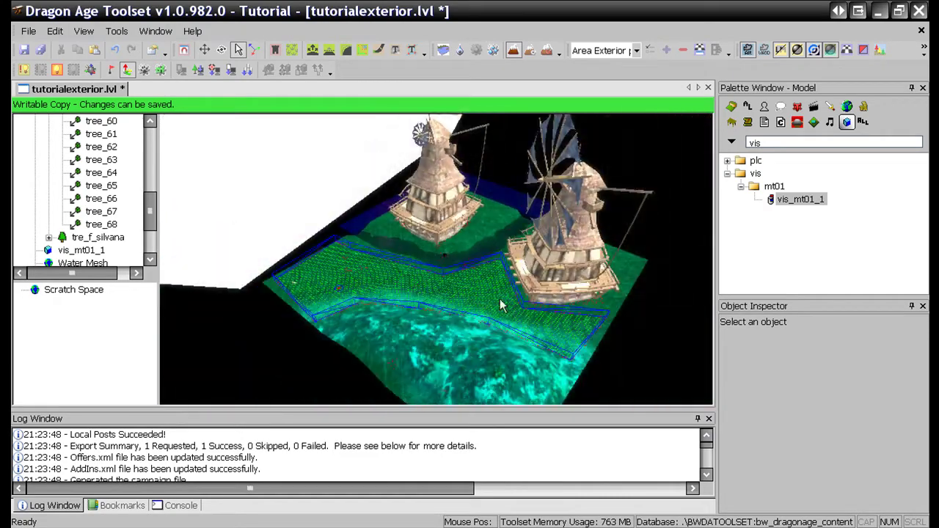
pyautogui.moveTo(502, 306); pyautogui.dragTo(544, 302, button='middle')
pyautogui.scroll(4, 580, 301)
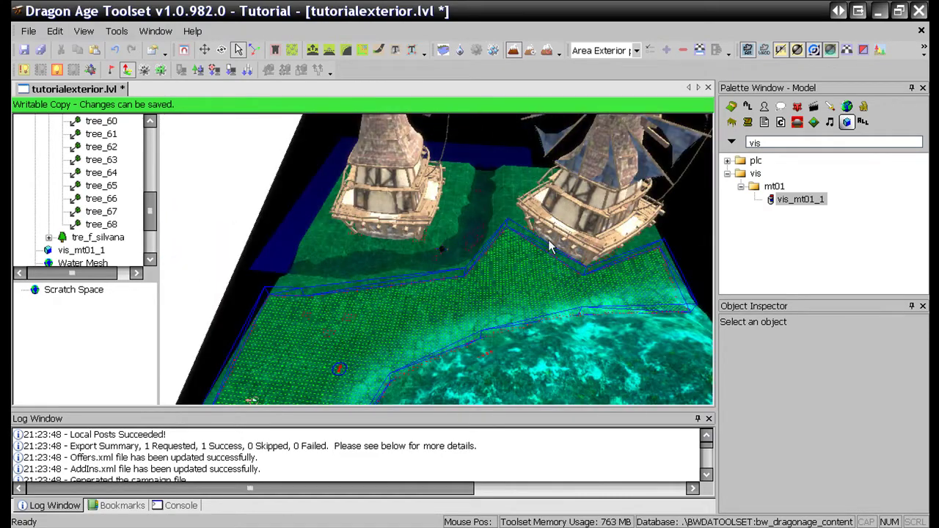
pyautogui.moveTo(475, 265); pyautogui.dragTo(462, 230, button='middle')
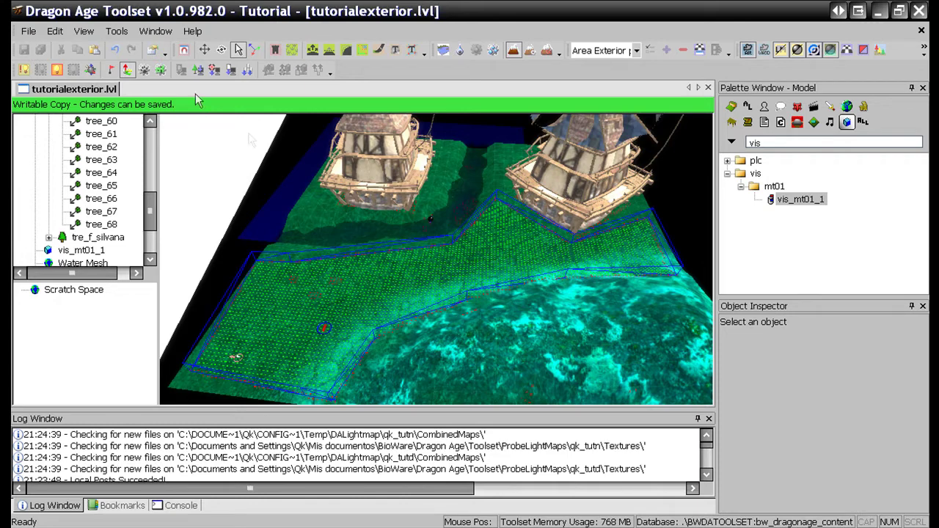
# Create a new area resource named myarea in the Tutorial module.
pyautogui.click(29, 33)
pyautogui.moveTo(50, 47)
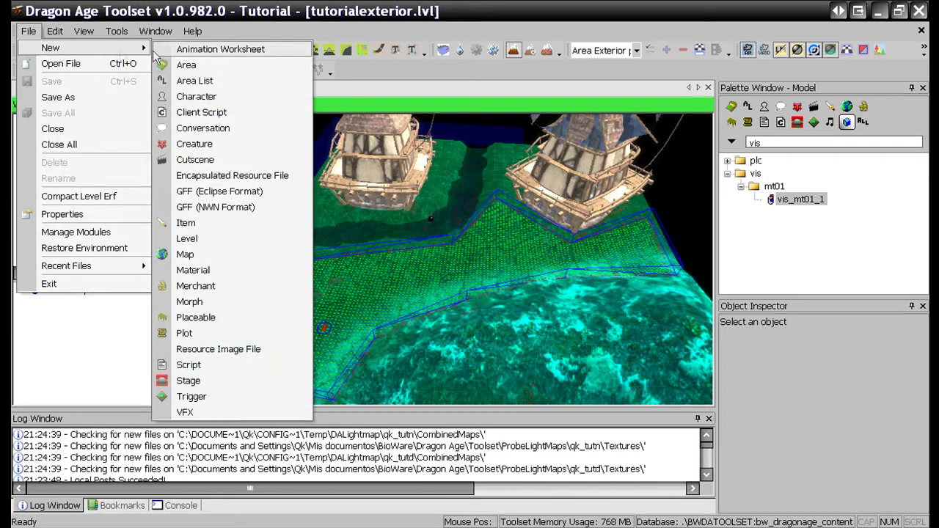
pyautogui.click(334, 65)
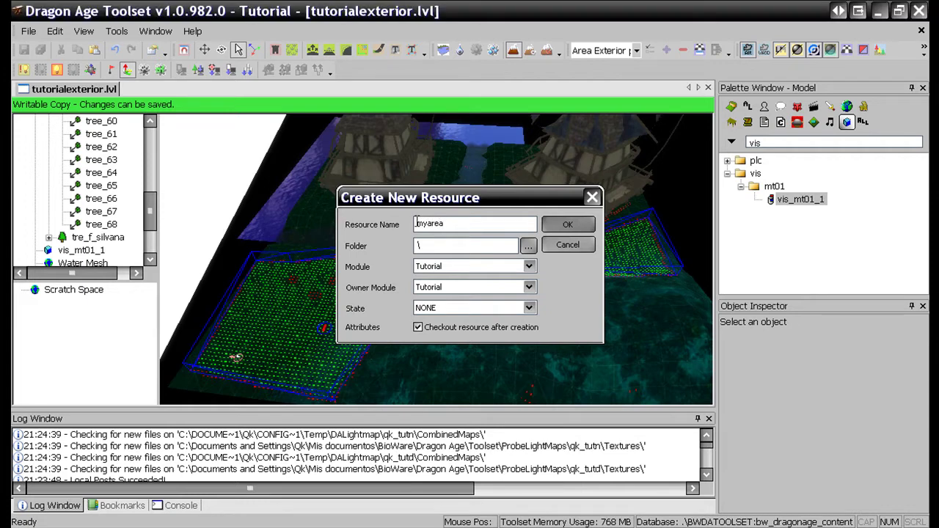
pyautogui.press('Return')
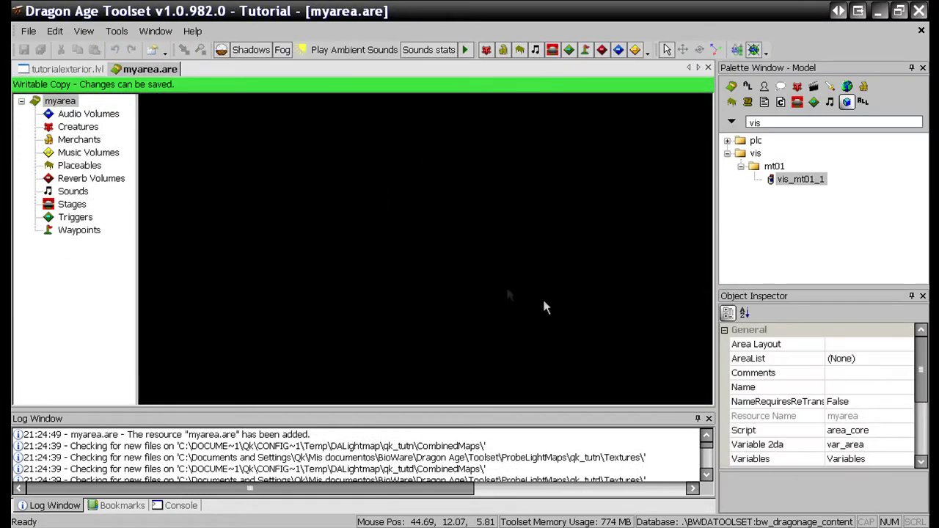
# Set the Area Layout of myarea to the exported layout qk_tutd.
pyautogui.click(895, 344)
pyautogui.click(907, 344)
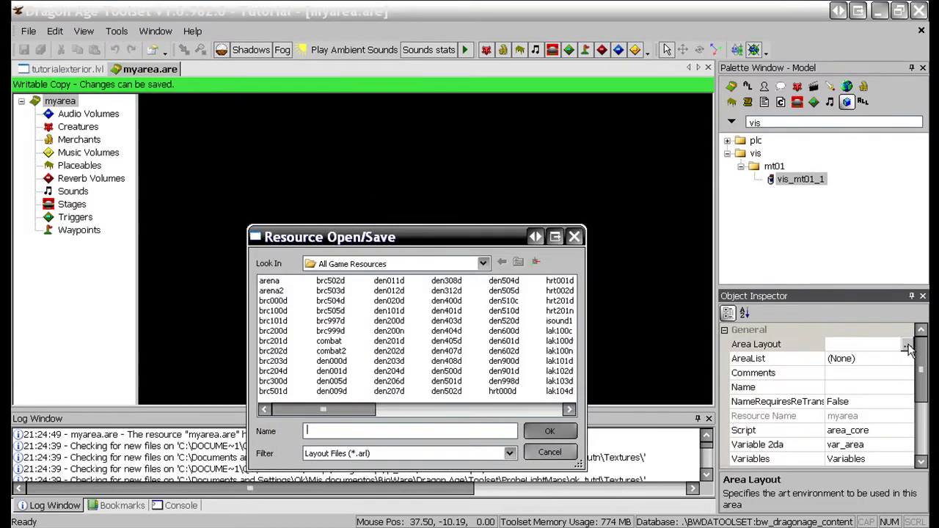
pyautogui.moveTo(330, 415); pyautogui.dragTo(527, 414)
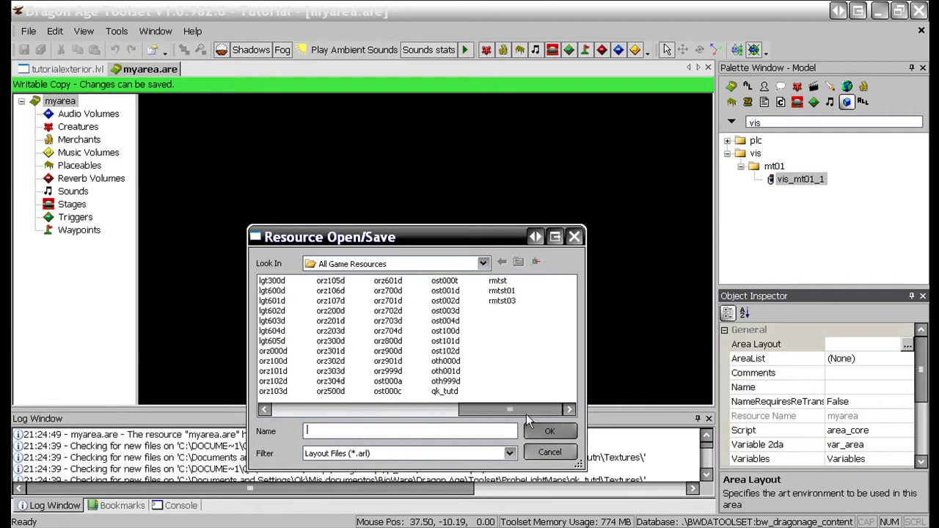
pyautogui.click(454, 393)
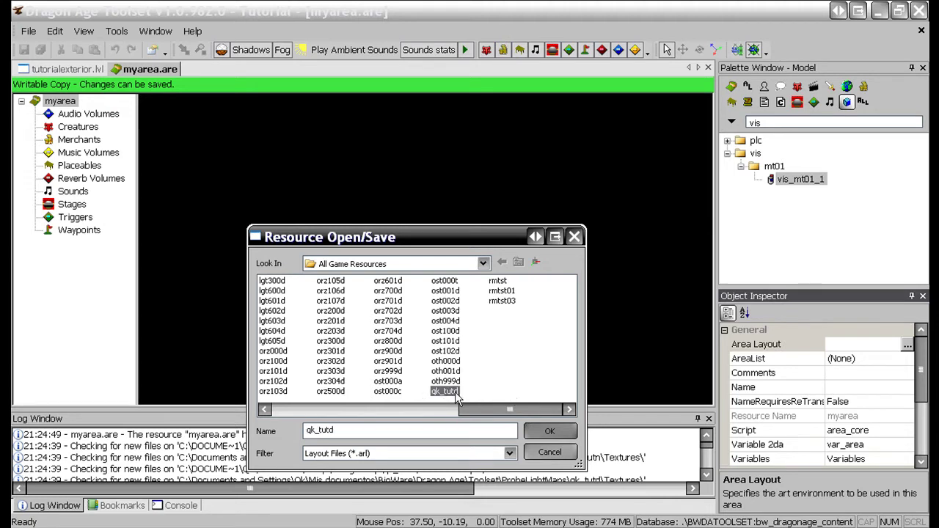
pyautogui.doubleClick(453, 394)
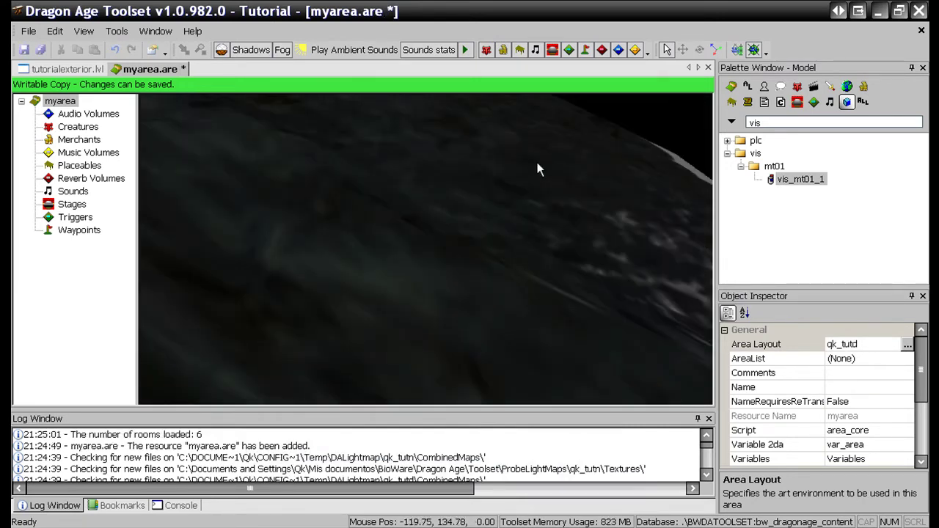
# Examine the windmills, terrain and walkable grid in the myarea layout, toggling the lighting display on the way.
pyautogui.moveTo(577, 220); pyautogui.dragTo(553, 216, button='middle')
pyautogui.keyDown('ctrl'); pyautogui.moveTo(587, 283); pyautogui.dragTo(449, 235); pyautogui.keyUp('ctrl')
pyautogui.scroll(4, 449, 235)
pyautogui.scroll(5, 449, 235)
pyautogui.keyDown('ctrl'); pyautogui.moveTo(487, 307); pyautogui.dragTo(441, 183); pyautogui.keyUp('ctrl')
pyautogui.scroll(-1, 441, 184)
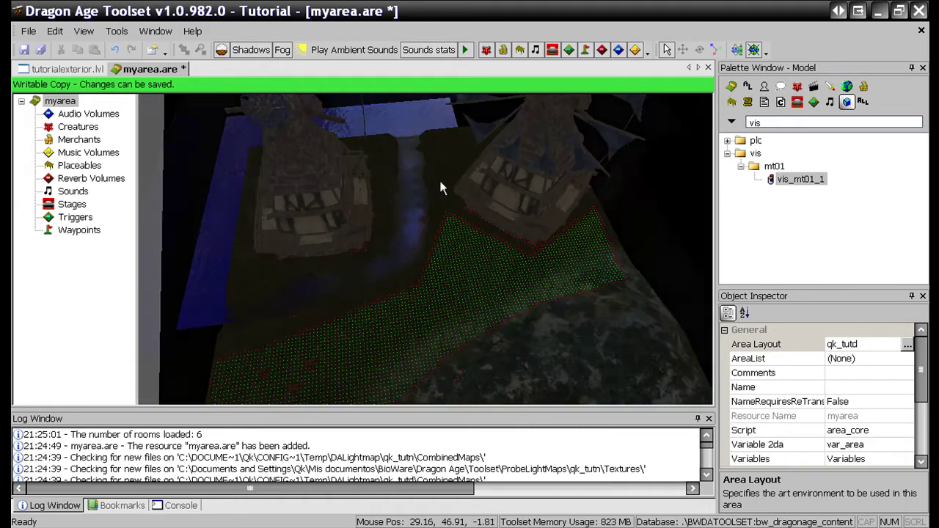
pyautogui.click(301, 49)
pyautogui.click(301, 49)
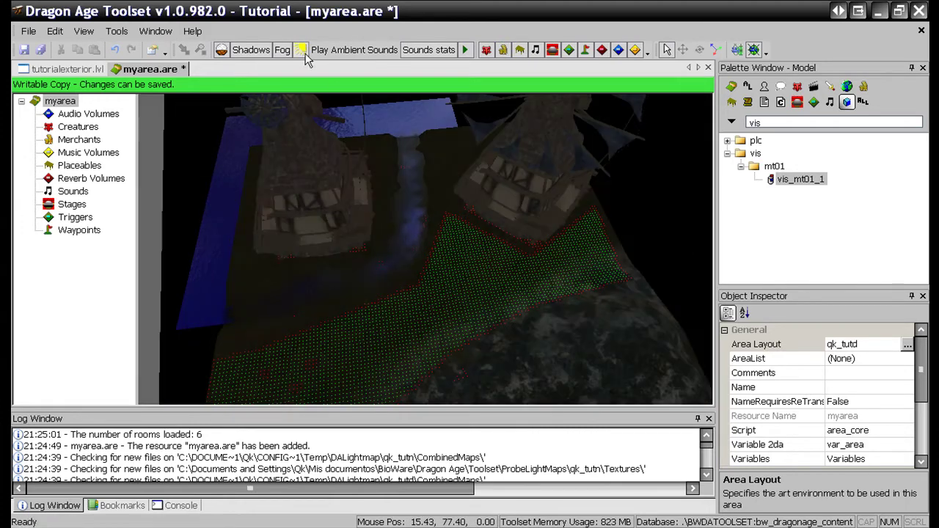
pyautogui.moveTo(433, 160); pyautogui.dragTo(382, 116, button='middle')
pyautogui.keyDown('ctrl'); pyautogui.moveTo(373, 226); pyautogui.dragTo(397, 182); pyautogui.keyUp('ctrl')
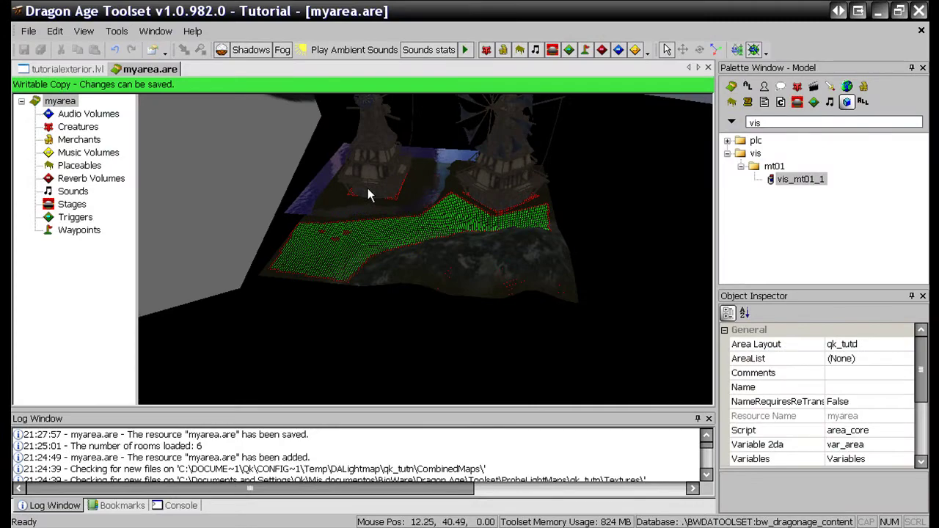
# Return to the tutorialexterior level, filter the model palette for qk and select qk_tutd_8_1 in the tutd folder.
pyautogui.click(95, 70)
pyautogui.moveTo(317, 240); pyautogui.dragTo(352, 247, button='middle')
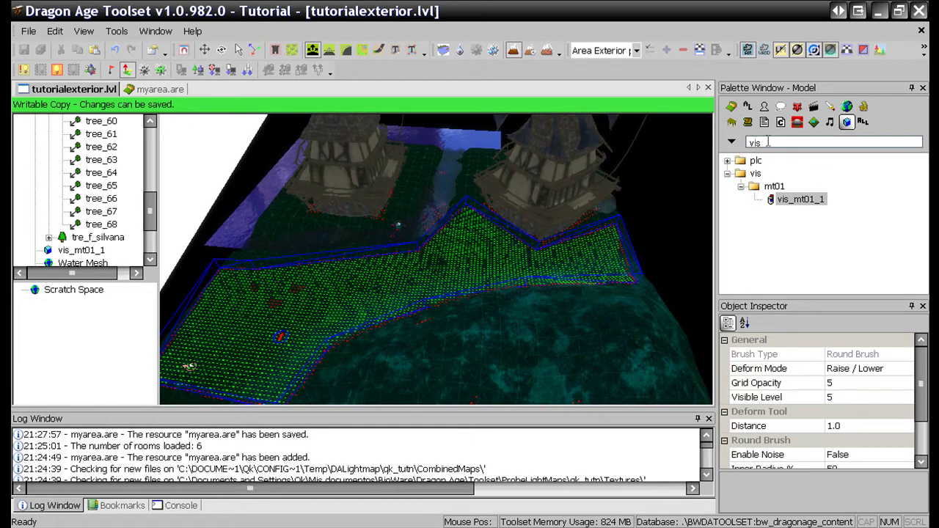
pyautogui.moveTo(779, 142); pyautogui.dragTo(720, 142)
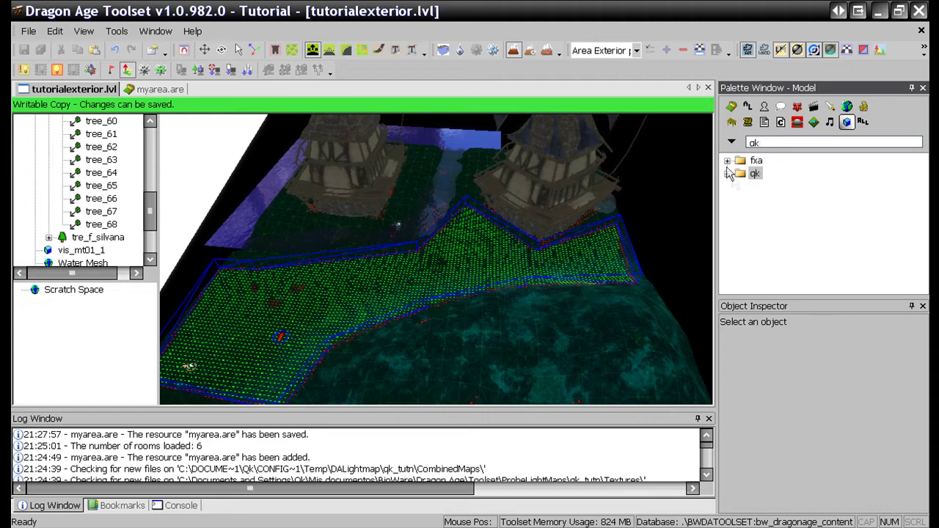
pyautogui.click(727, 174)
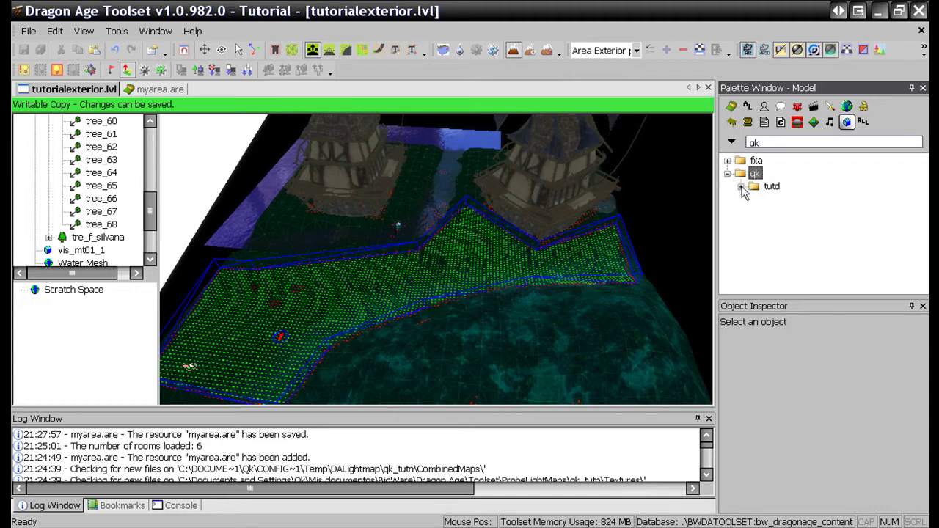
pyautogui.click(741, 186)
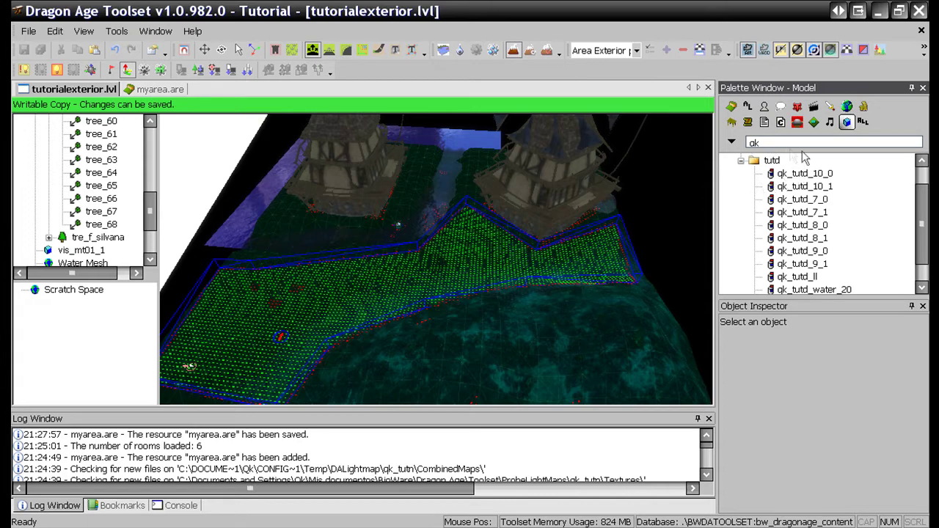
pyautogui.scroll(-1, 922, 233)
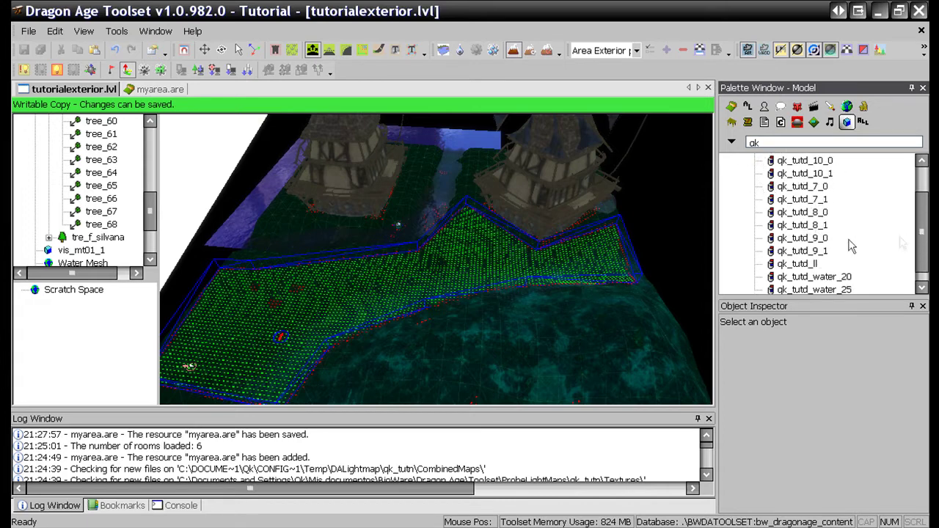
pyautogui.click(814, 225)
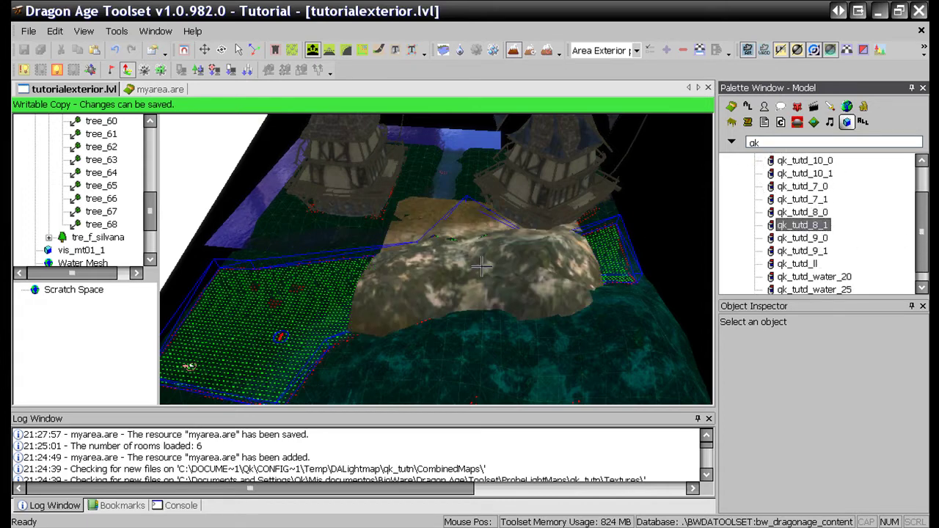
# Preview the qk_tutd_8_1 terrain model at different spots on and around the level without placing it.
pyautogui.keyDown('ctrl'); pyautogui.moveTo(472, 259); pyautogui.dragTo(514, 260); pyautogui.keyUp('ctrl')
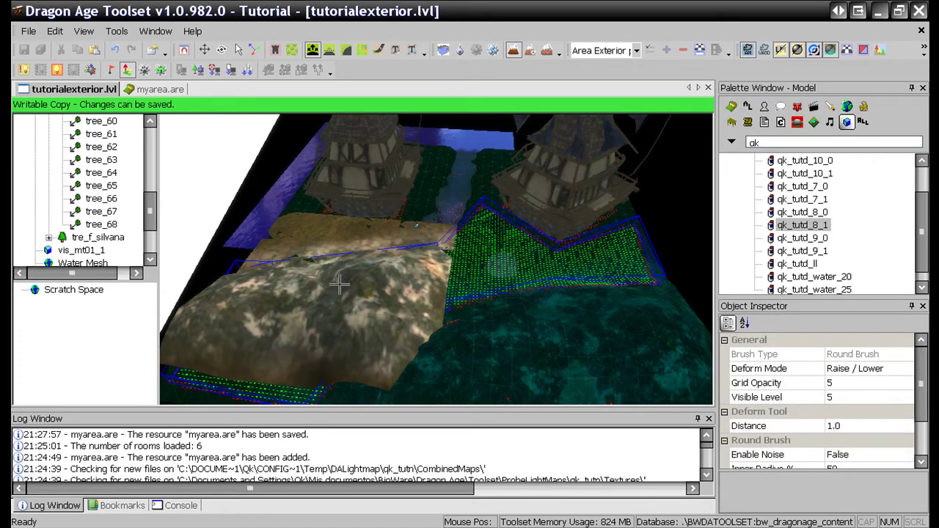
pyautogui.scroll(-4, 330, 273)
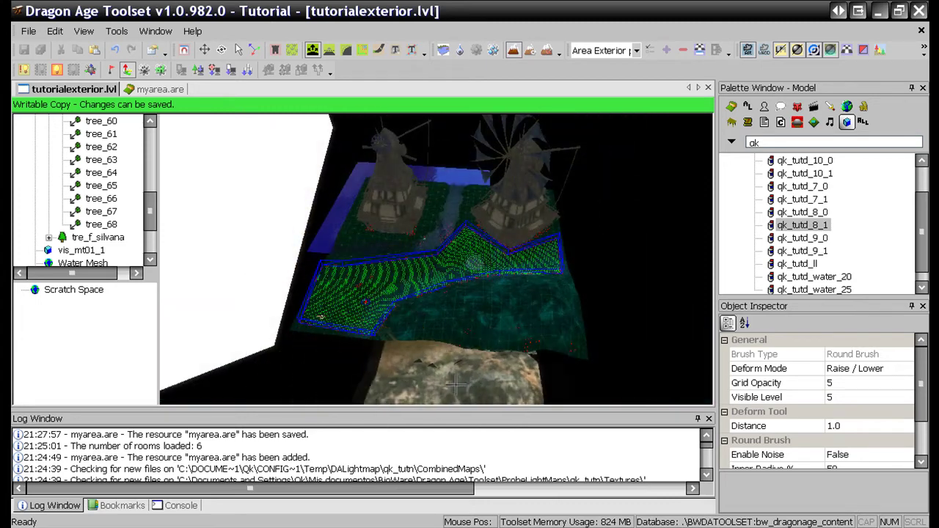
pyautogui.moveTo(633, 298); pyautogui.dragTo(554, 285, button='middle')
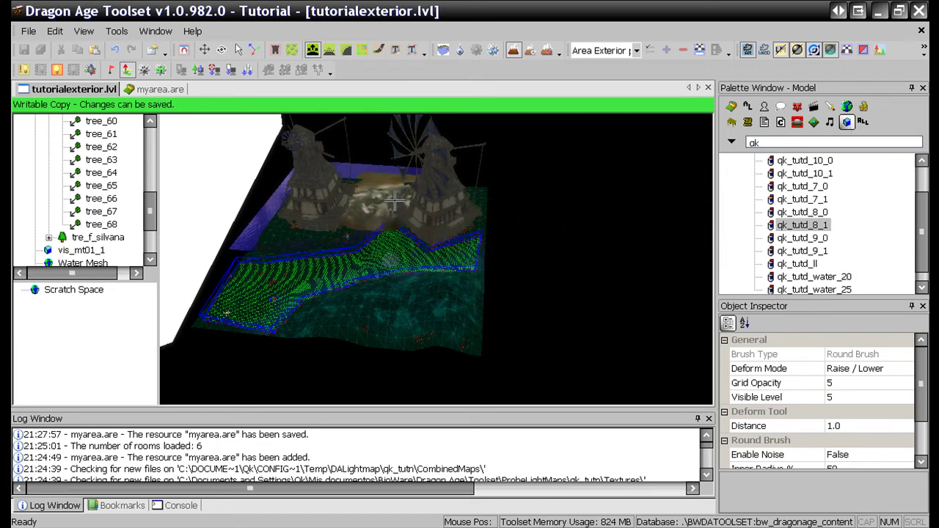
pyautogui.scroll(5, 412, 209)
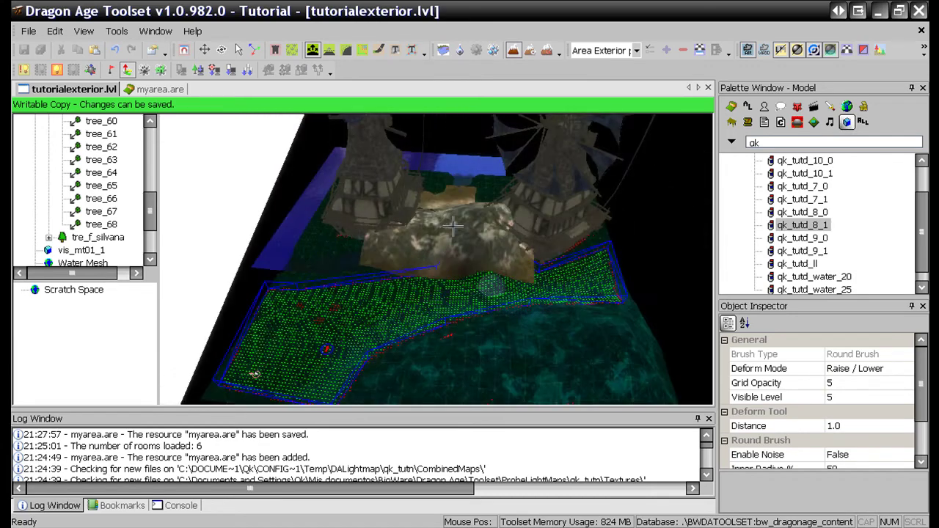
pyautogui.scroll(5, 452, 226)
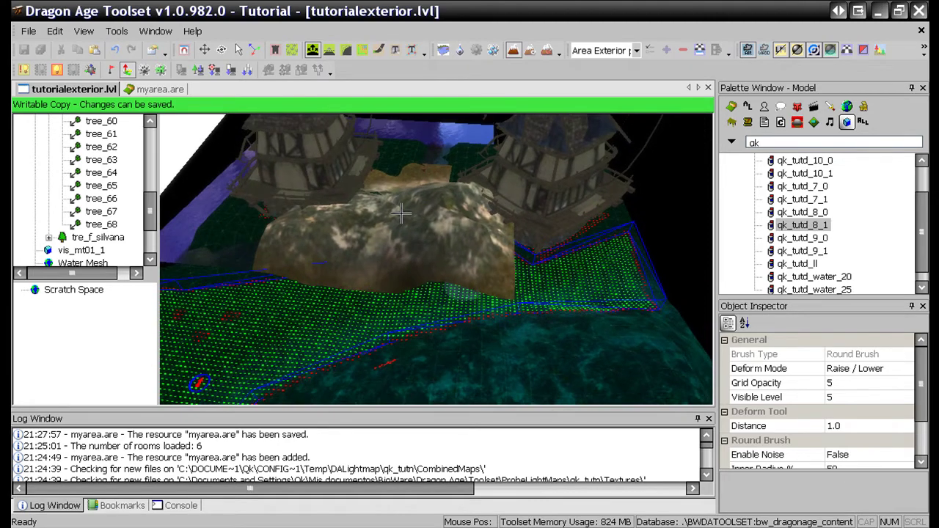
pyautogui.scroll(-5, 411, 206)
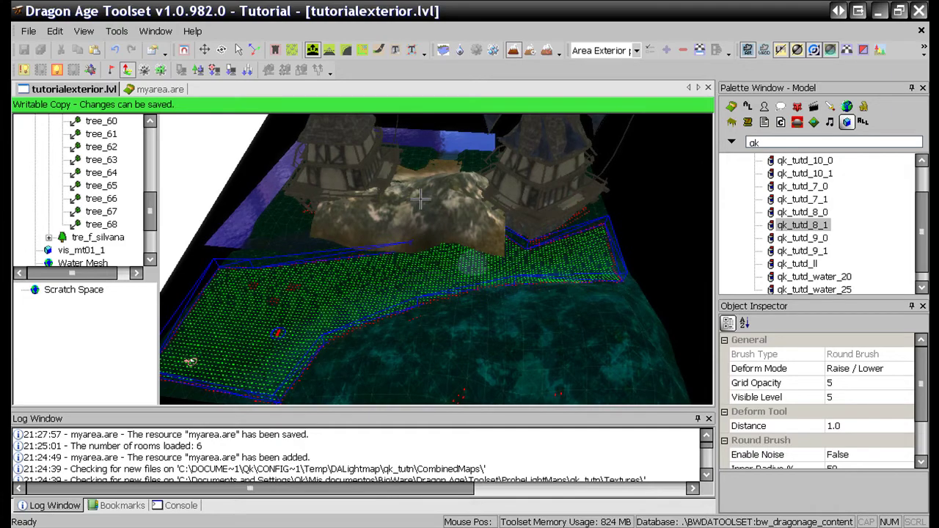
pyautogui.scroll(5, 420, 198)
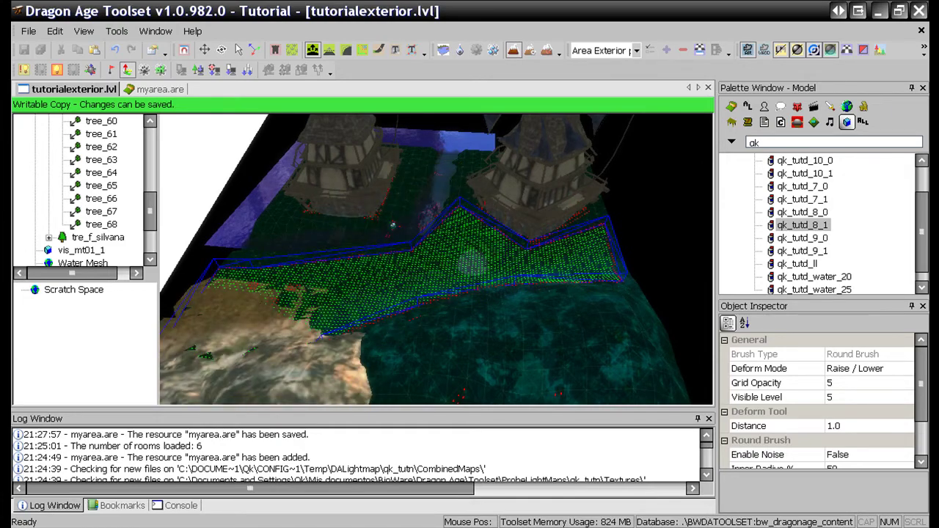